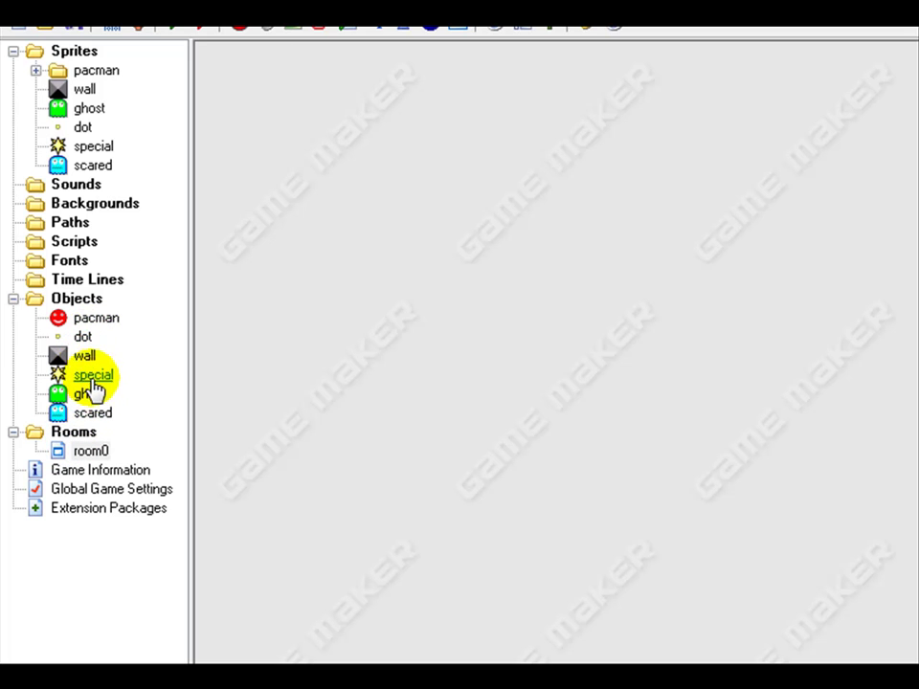
Add a collision-with-wall event to the pacman object
double_click(91, 319)
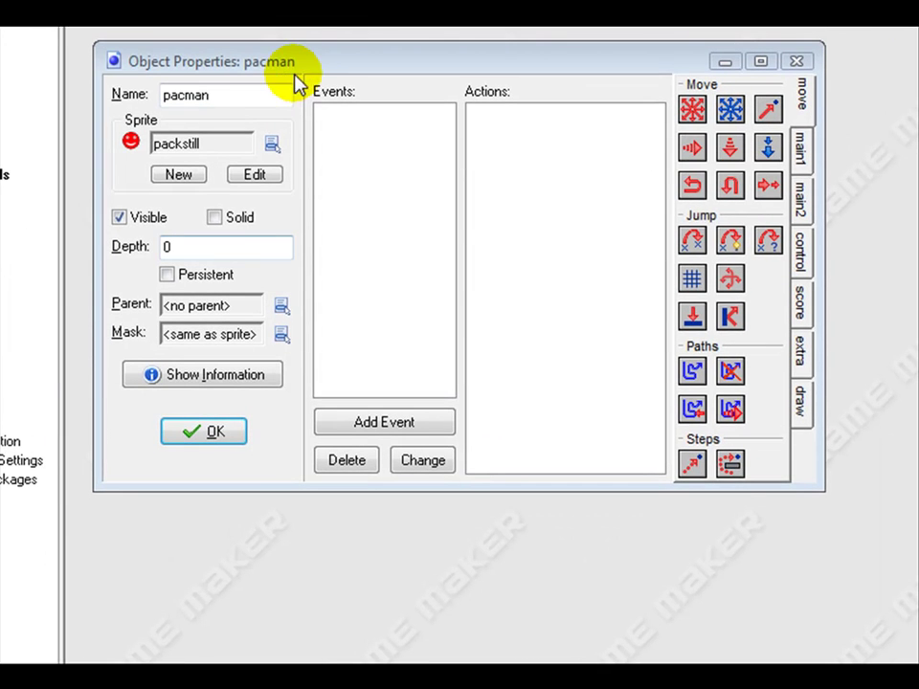
click(395, 424)
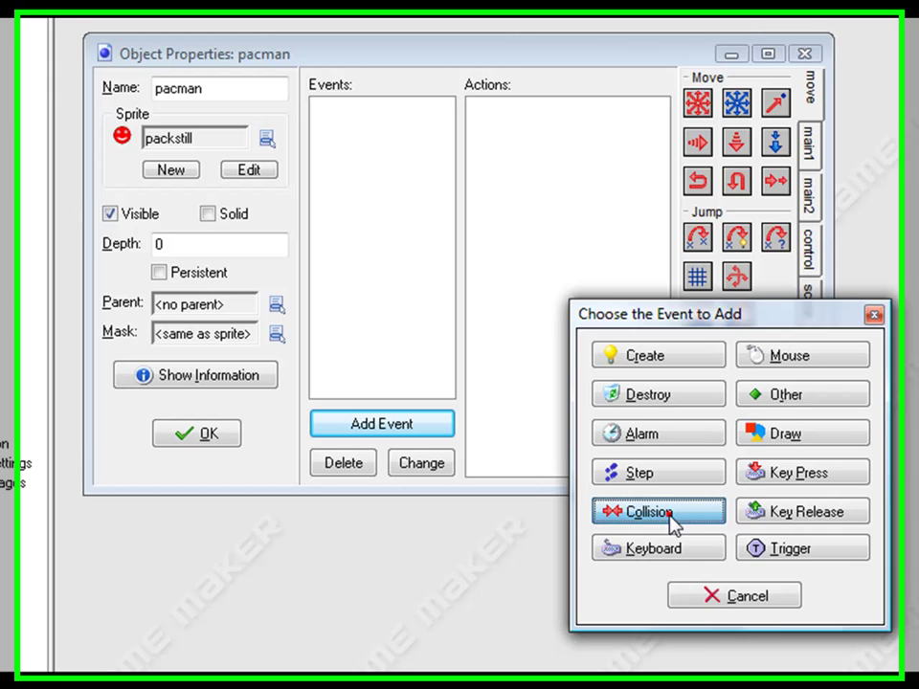
click(667, 509)
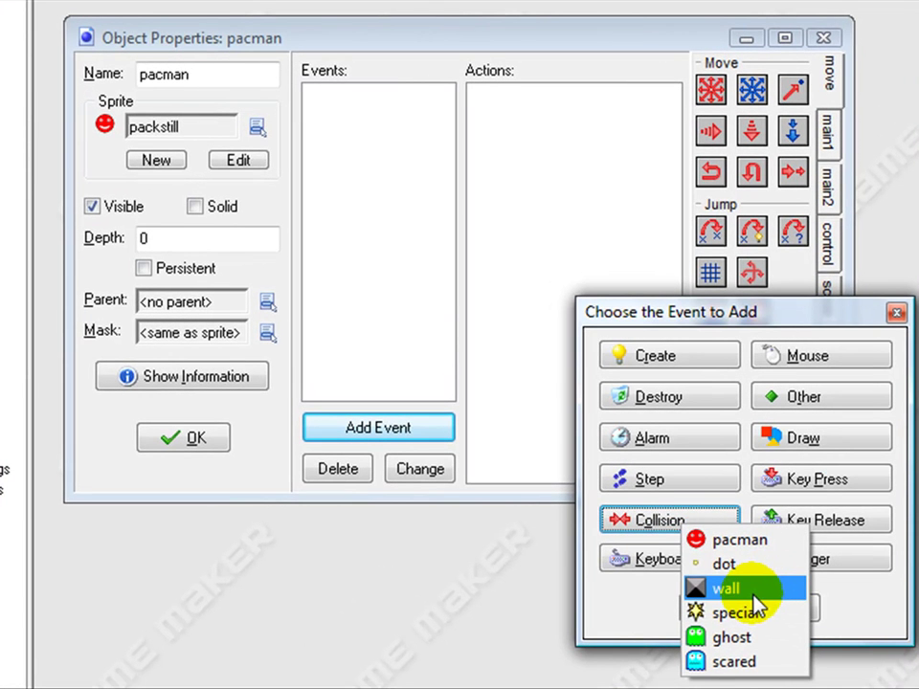
click(754, 597)
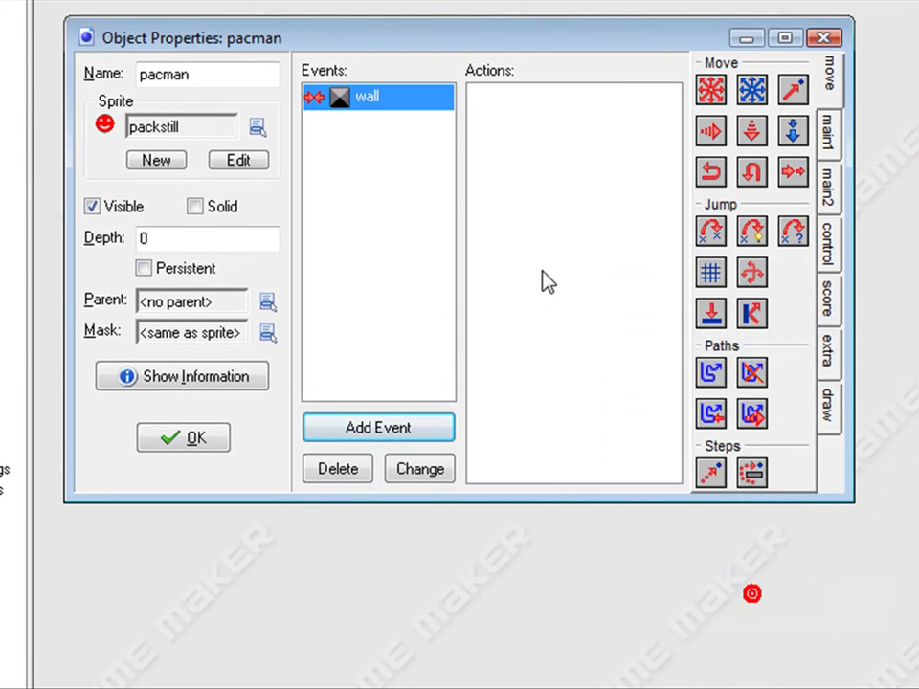
Give the wall collision a Change Sprite action set to packstill
drag(710, 89, 540, 319)
click(731, 442)
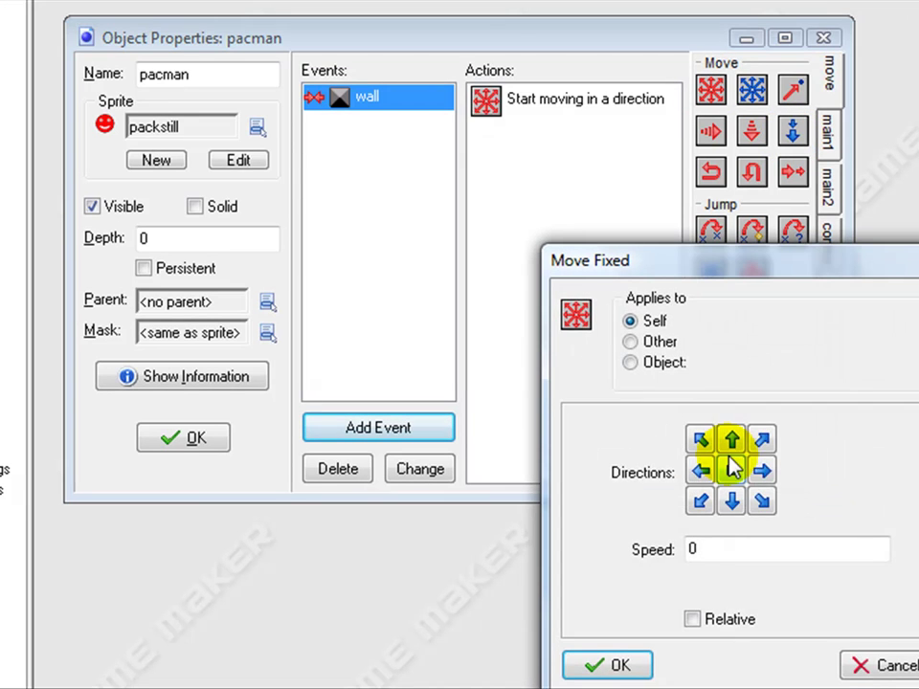
click(849, 660)
click(825, 134)
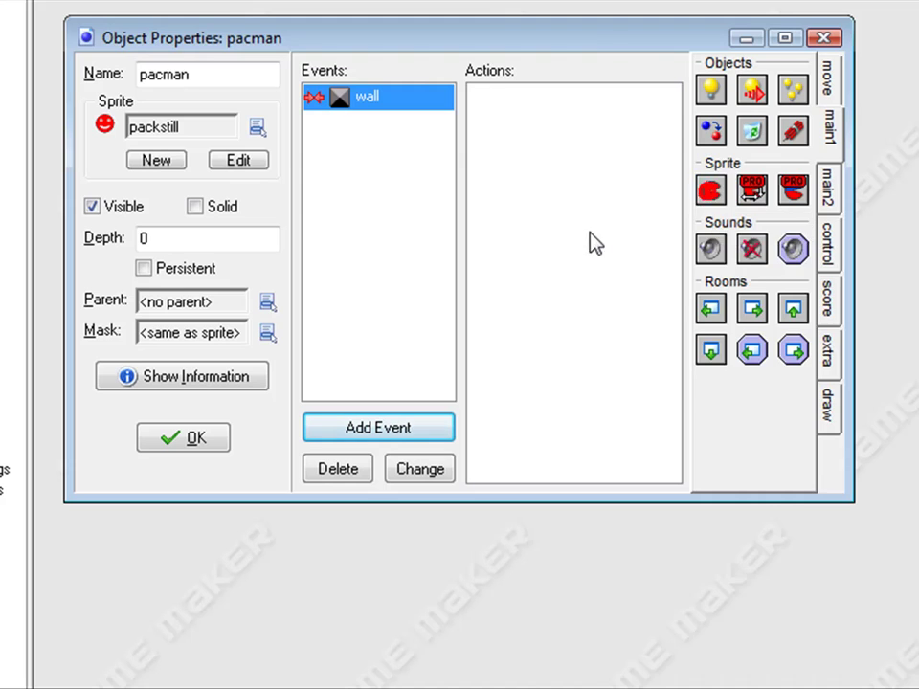
drag(710, 195, 590, 220)
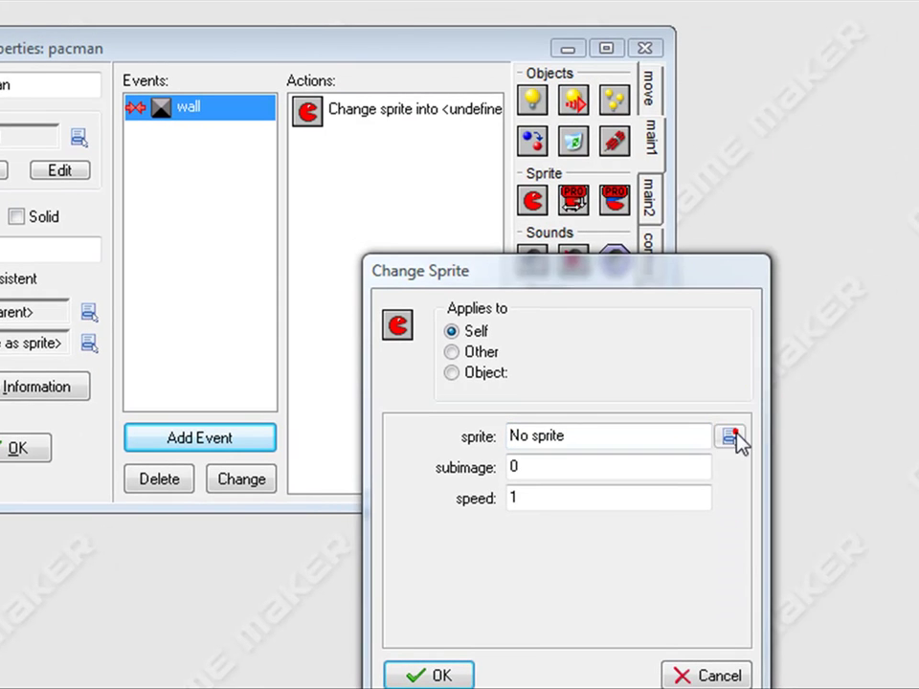
click(734, 432)
mouse_move(794, 473)
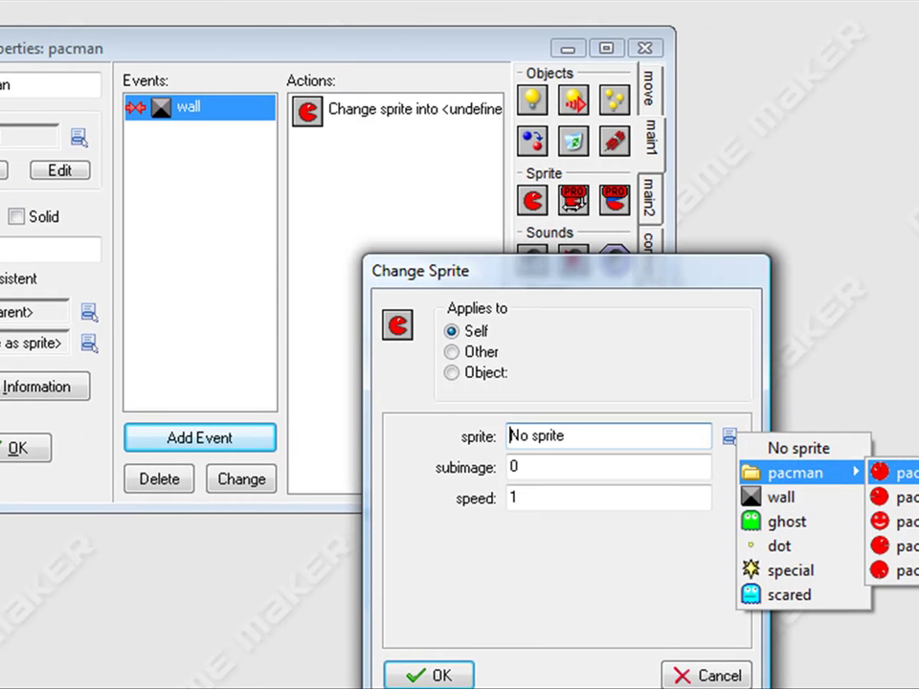
click(899, 522)
click(536, 465)
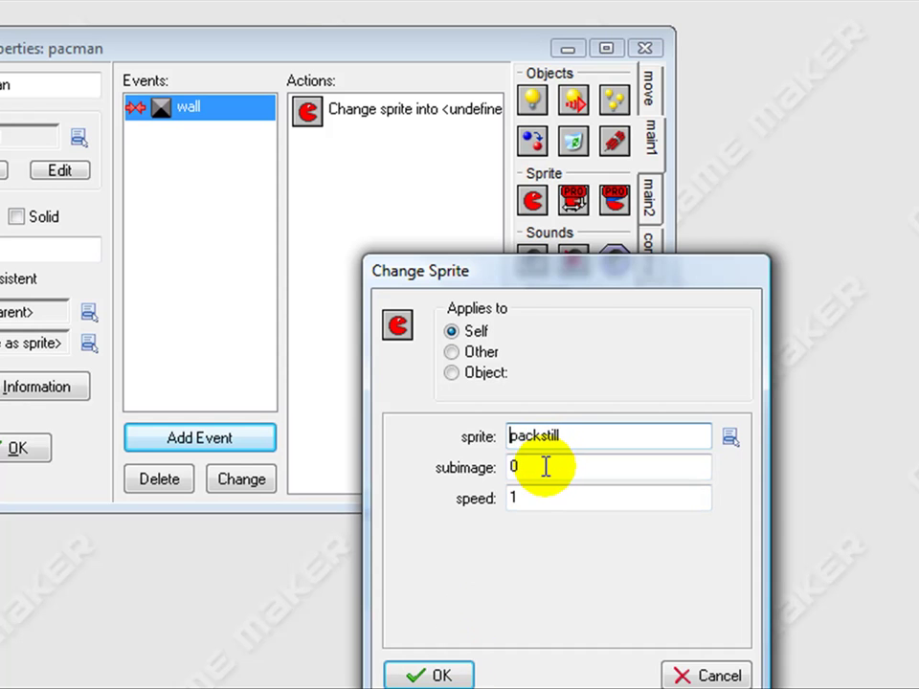
click(531, 497)
double_click(532, 498)
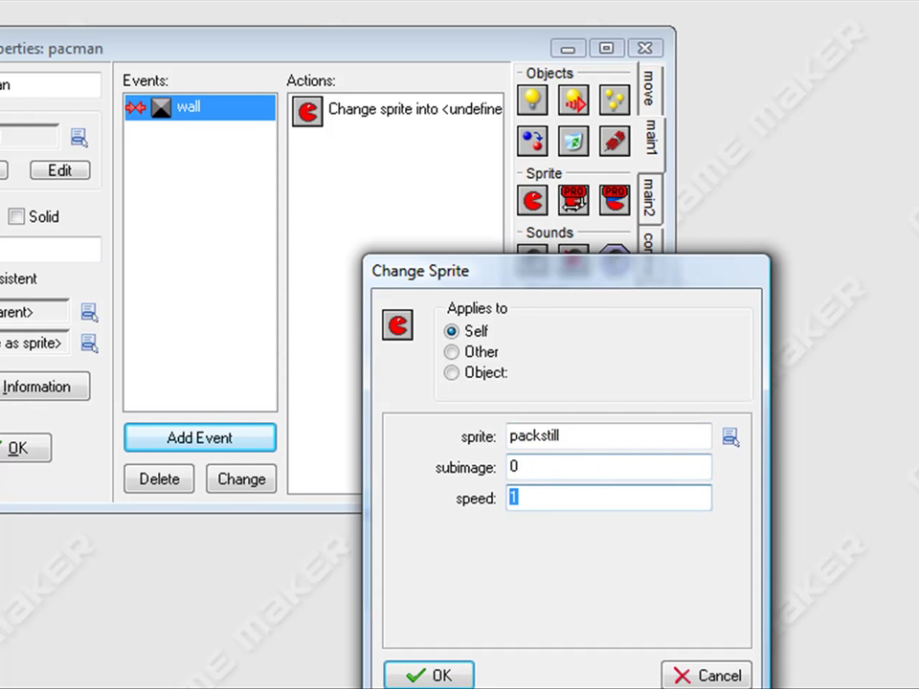
click(412, 675)
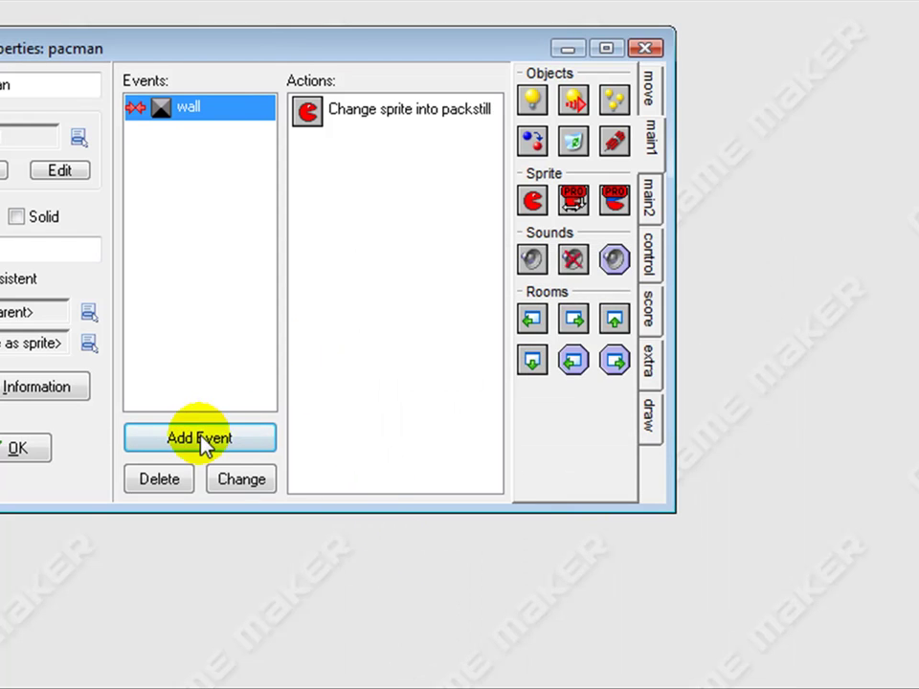
Add keyboard events for <Left>, <Right> and <Up> to pacman
click(196, 435)
click(508, 574)
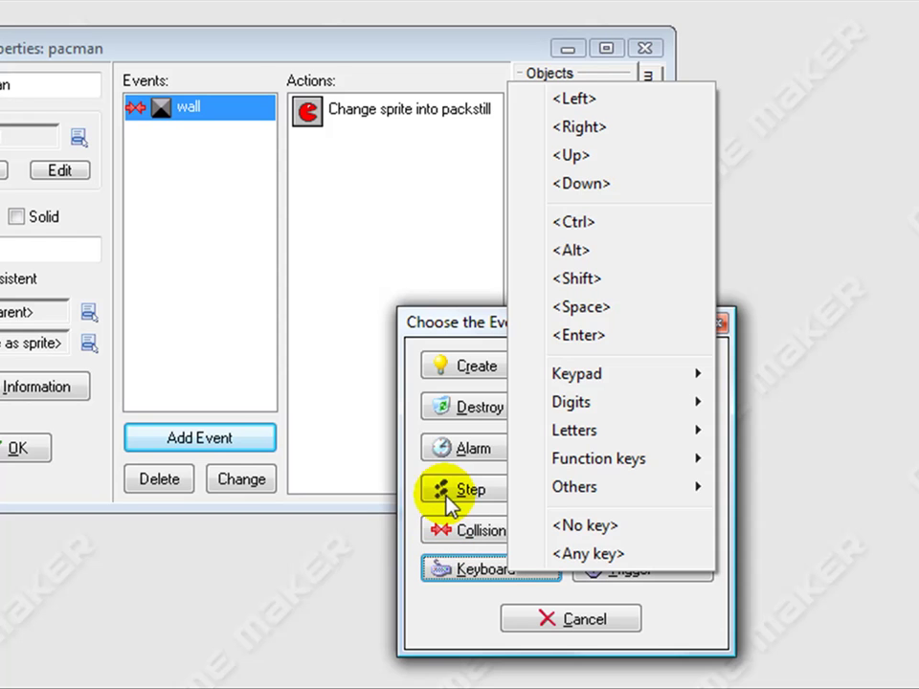
click(630, 100)
click(237, 438)
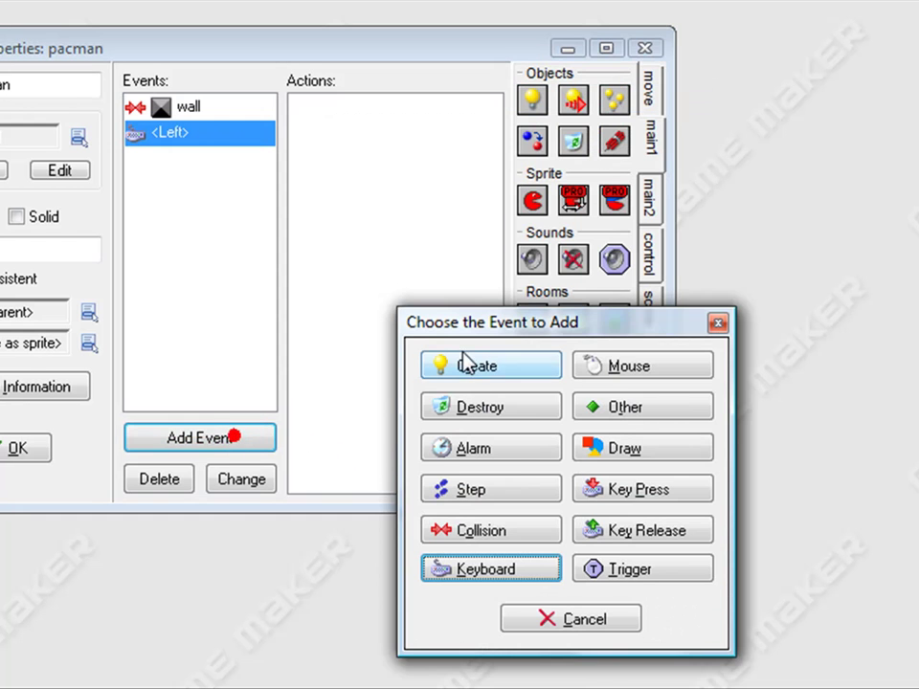
click(525, 574)
click(565, 139)
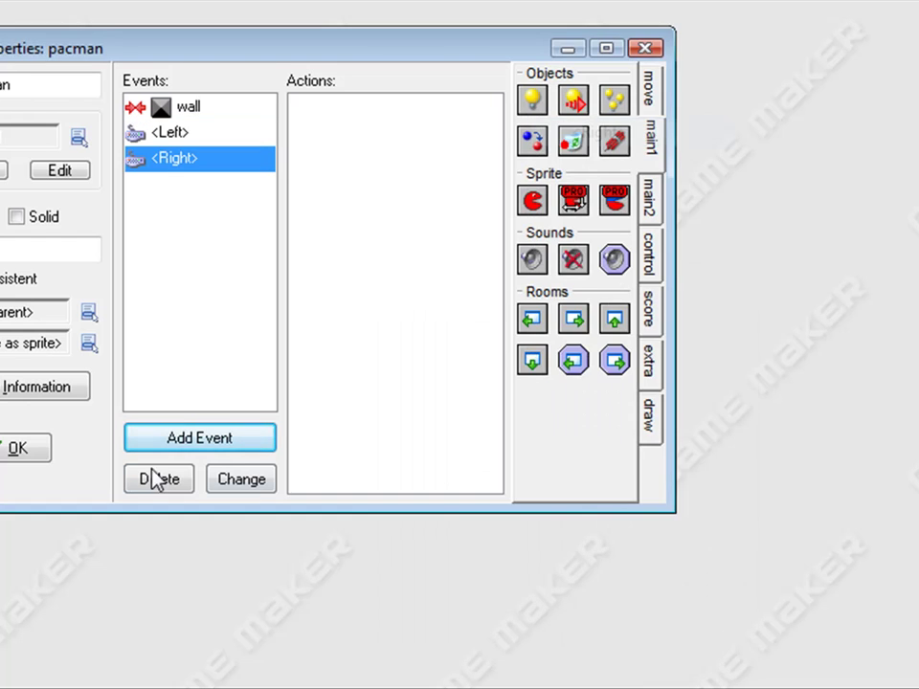
click(203, 438)
click(490, 567)
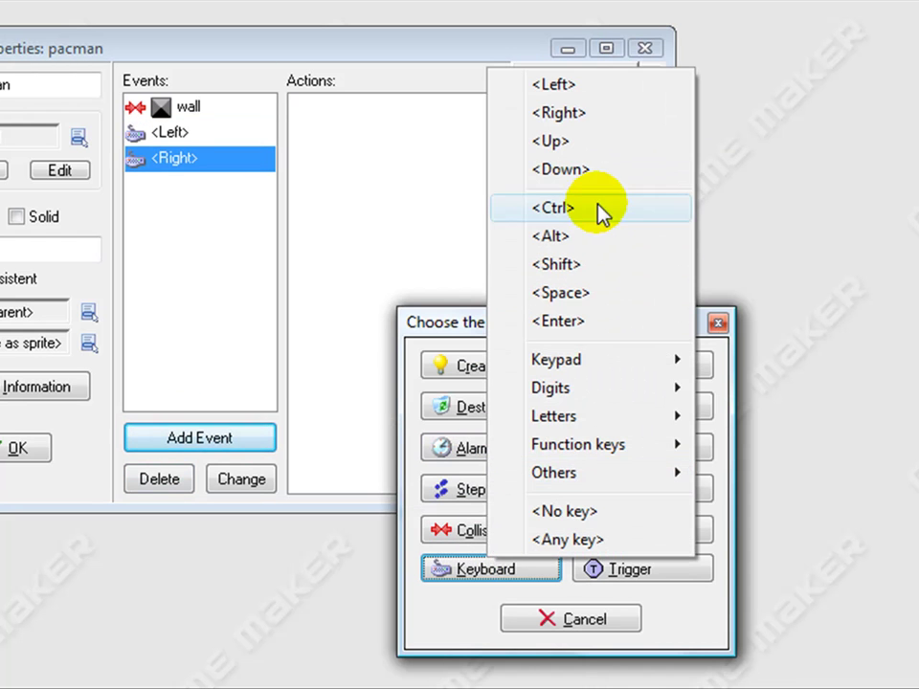
click(579, 144)
Add keyboard events for <Down> and <No key> to pacman
click(216, 439)
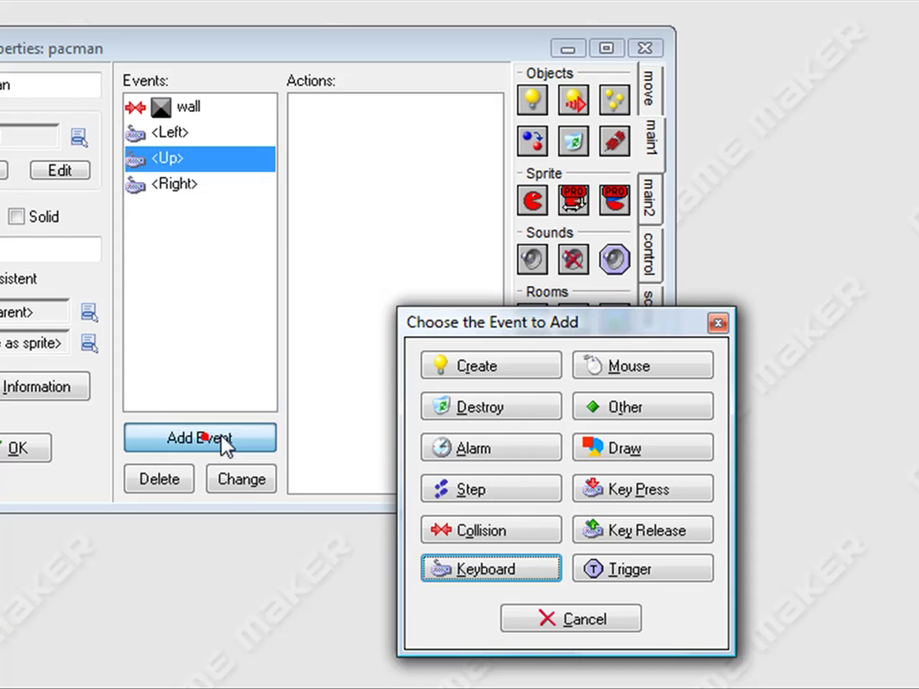
click(523, 576)
click(639, 184)
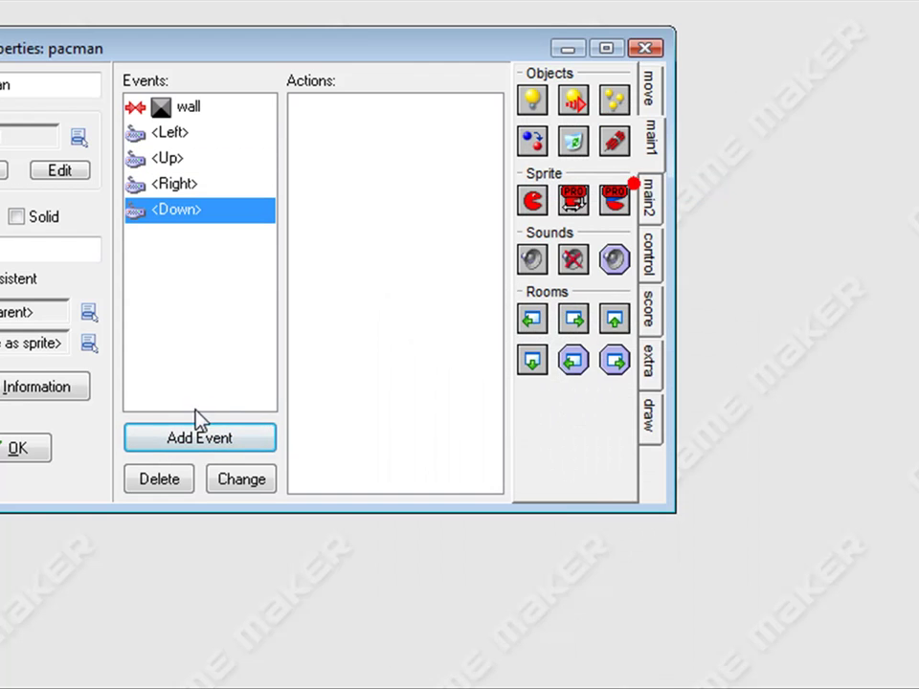
click(215, 440)
click(541, 572)
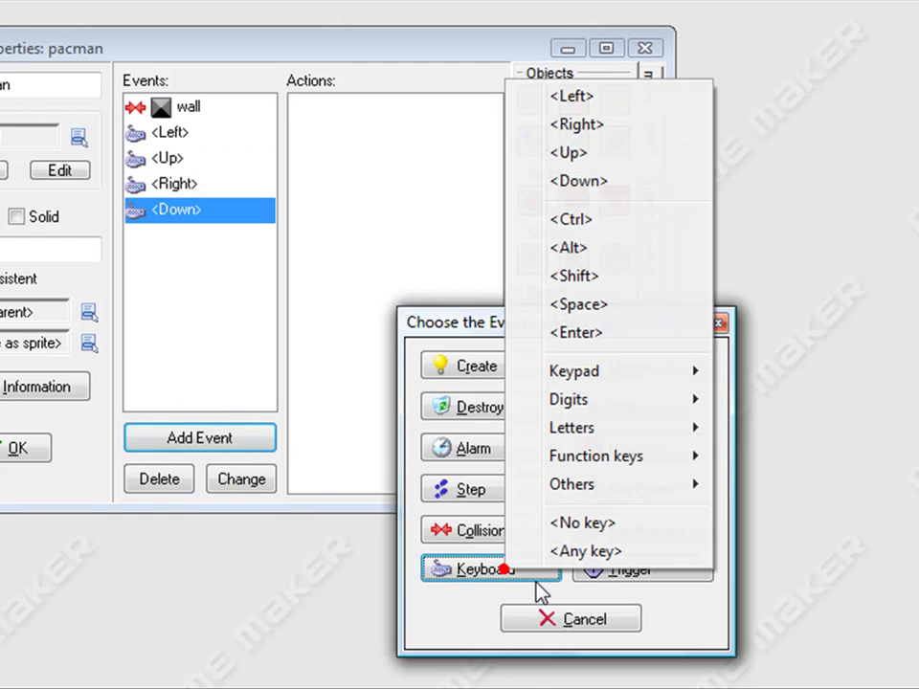
click(584, 522)
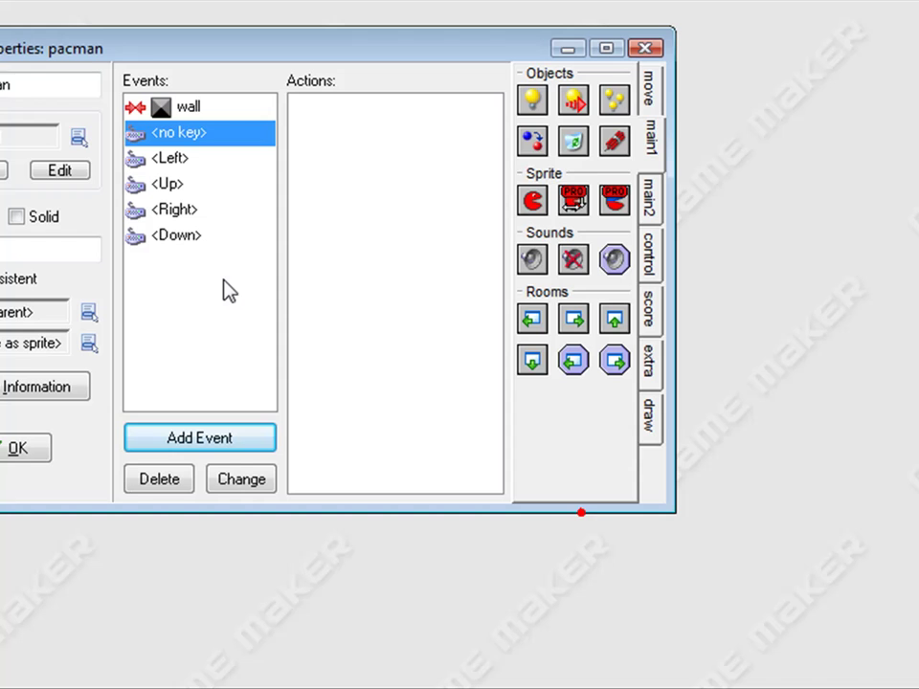
Give the no key event a Move Fixed action that stops pacman
click(647, 86)
drag(490, 144, 479, 144)
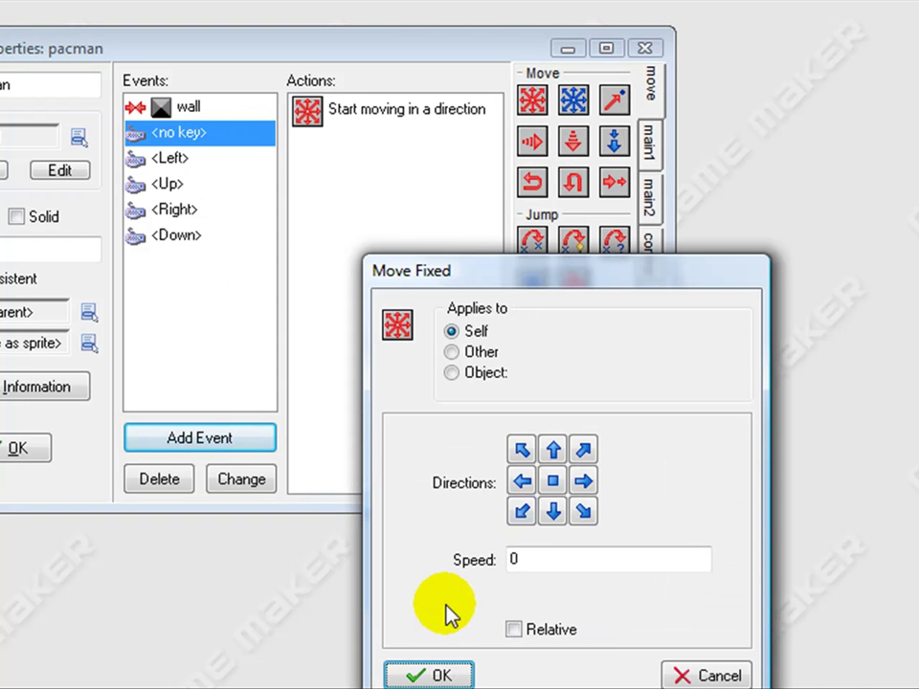
click(545, 481)
click(436, 672)
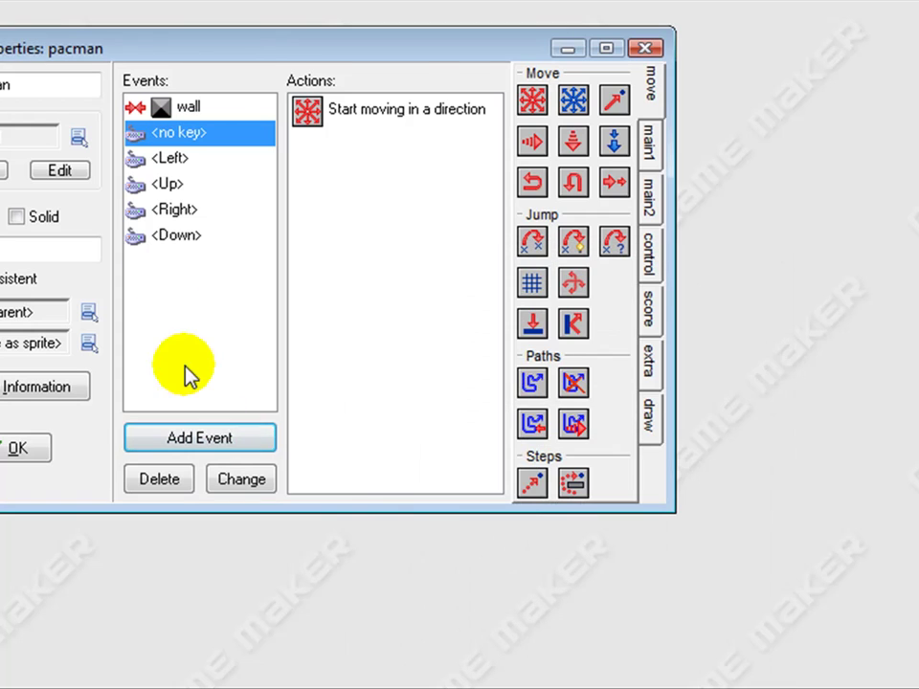
Make the <Left> key move pacman left at speed 8
click(142, 151)
drag(532, 100, 450, 161)
click(521, 481)
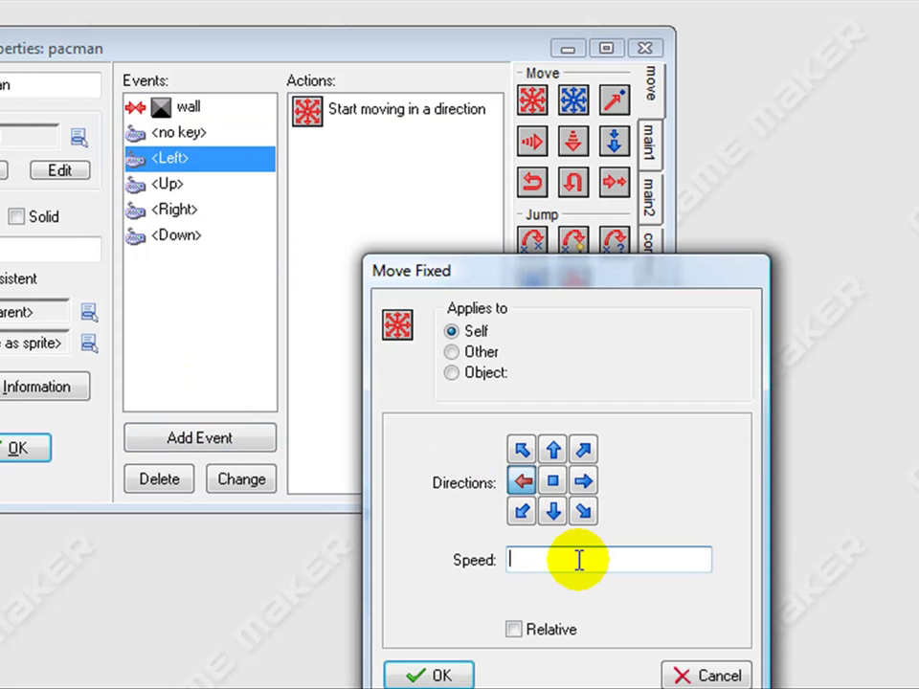
text(8)
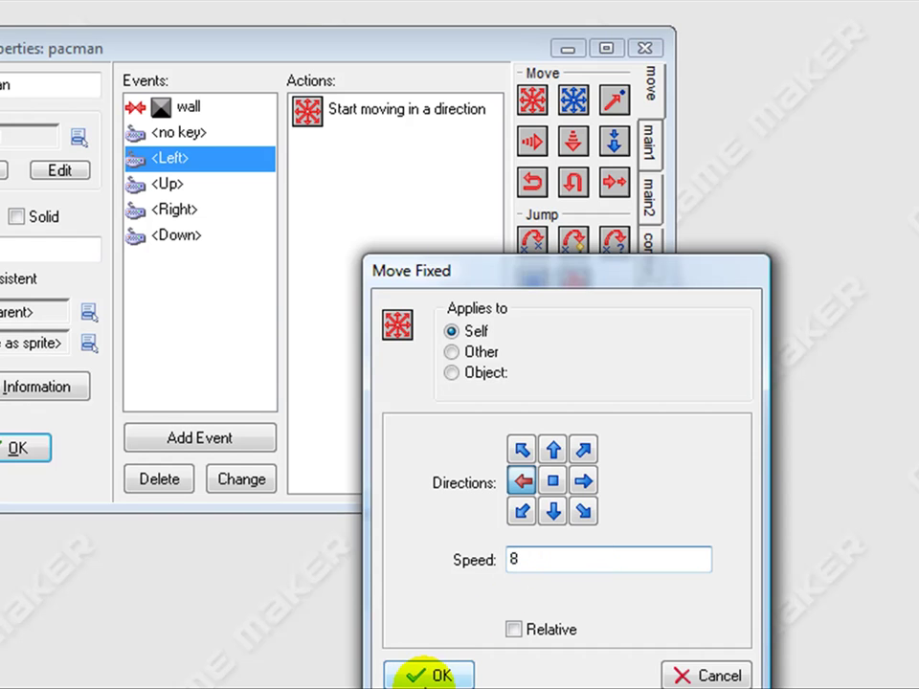
click(428, 678)
Make the <Up> key move pacman up at speed 8
click(222, 186)
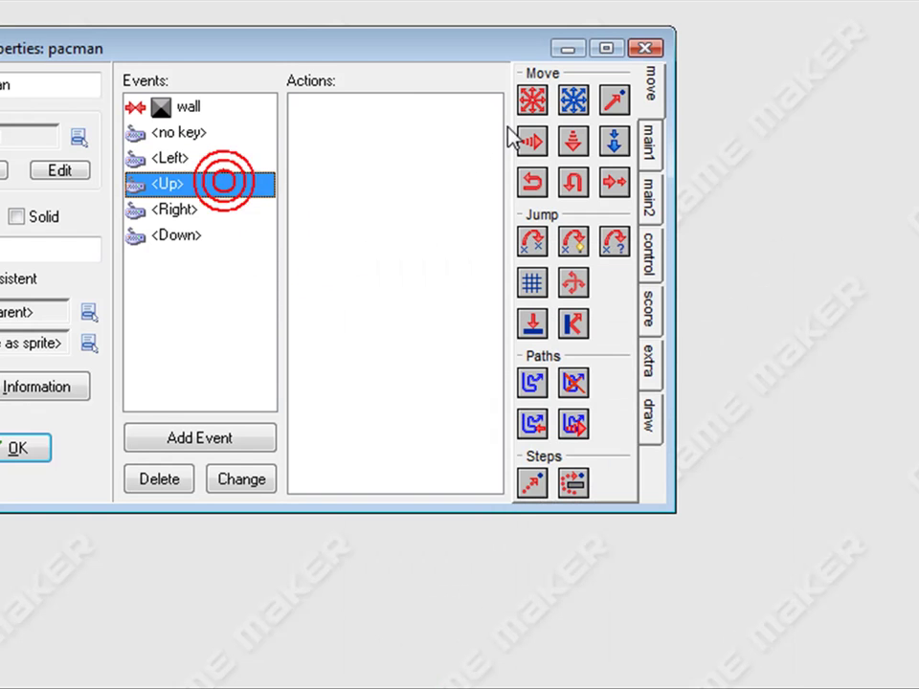
drag(538, 120, 436, 221)
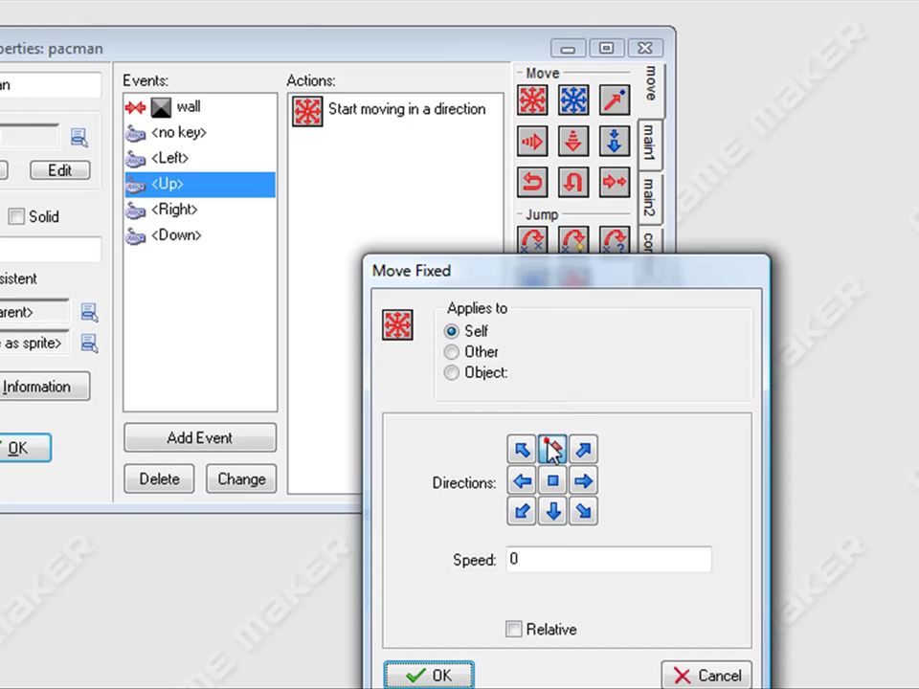
click(540, 552)
key(BackSpace)
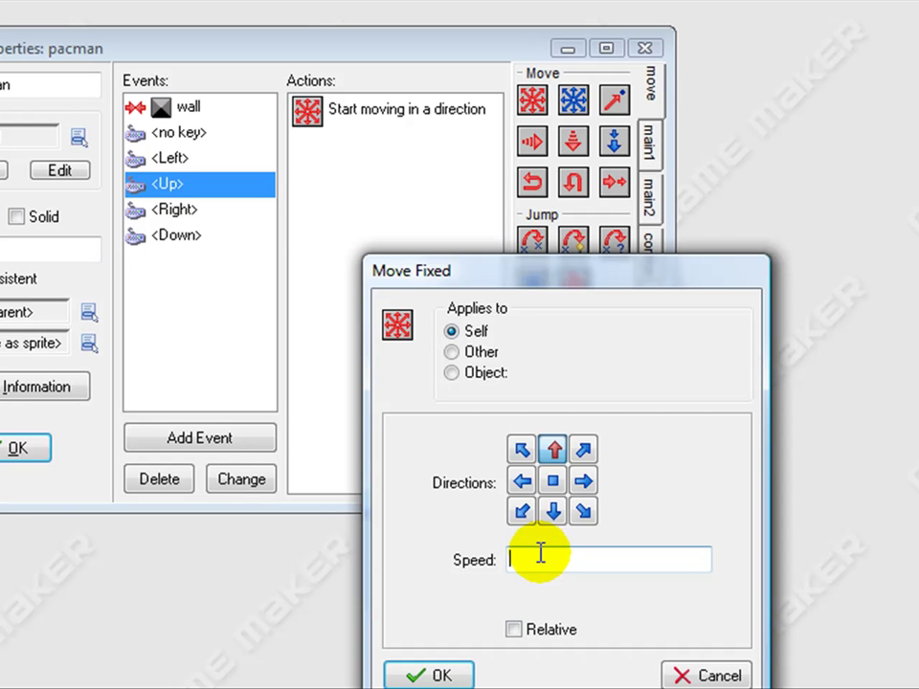
text(8)
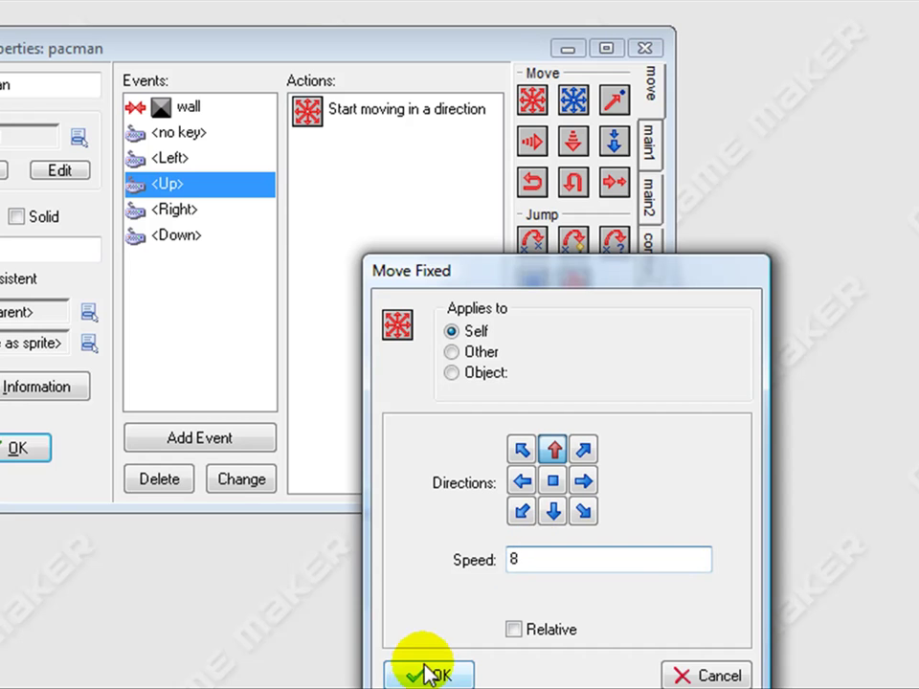
click(433, 675)
Make the <Right> key move pacman right at speed 8
click(165, 208)
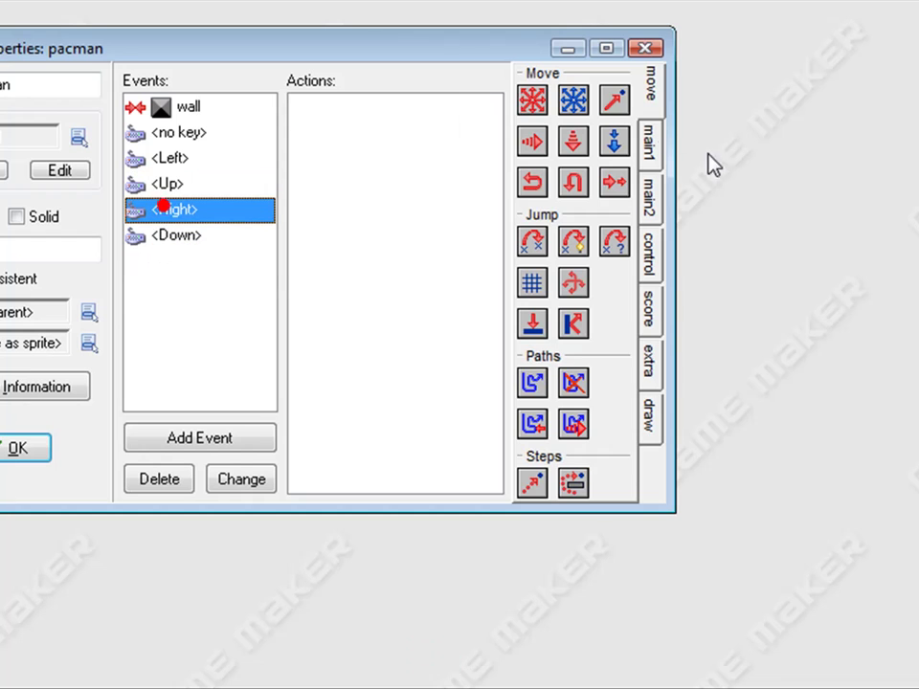
drag(526, 110, 434, 188)
click(584, 482)
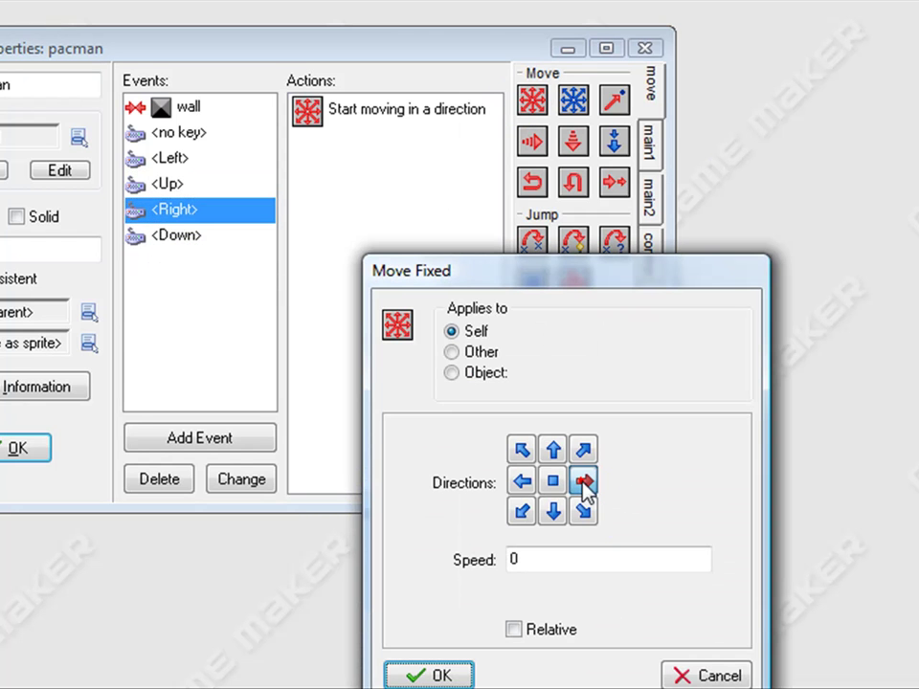
key(BackSpace)
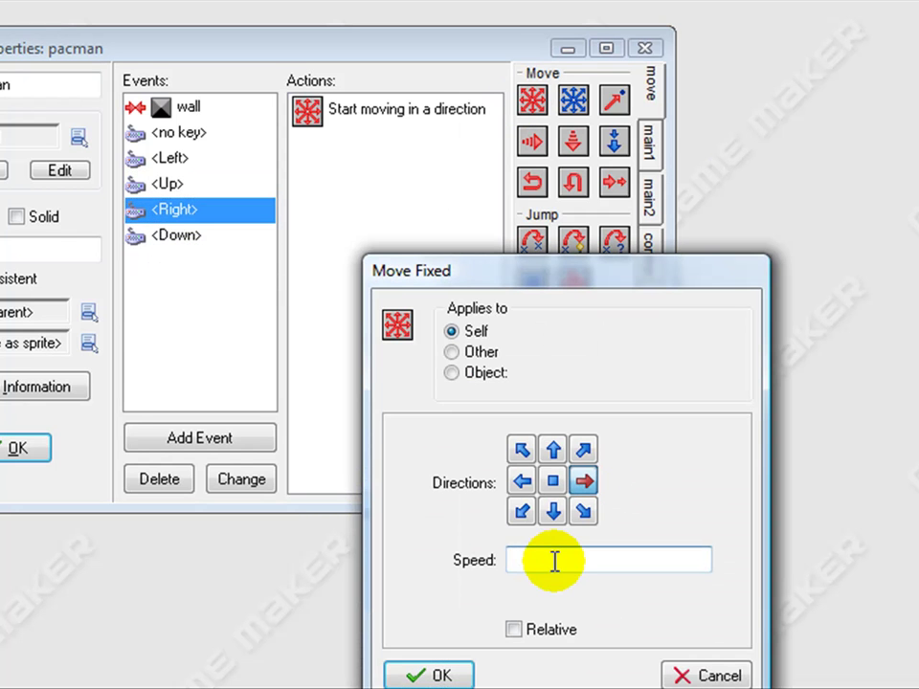
text(8)
click(421, 673)
Make the <Down> key move pacman down at speed 8
click(189, 235)
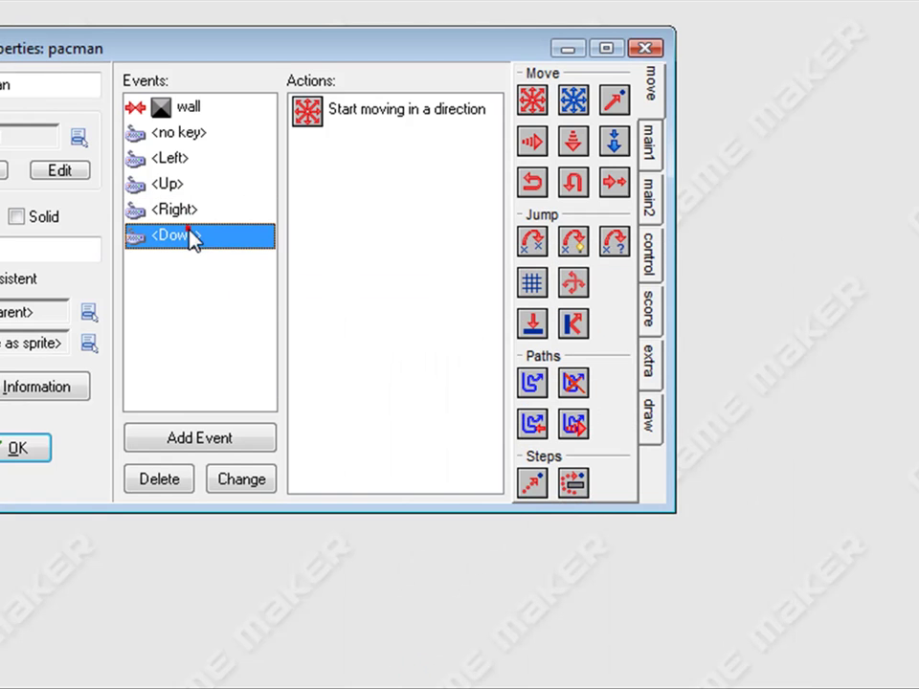
drag(531, 101, 476, 184)
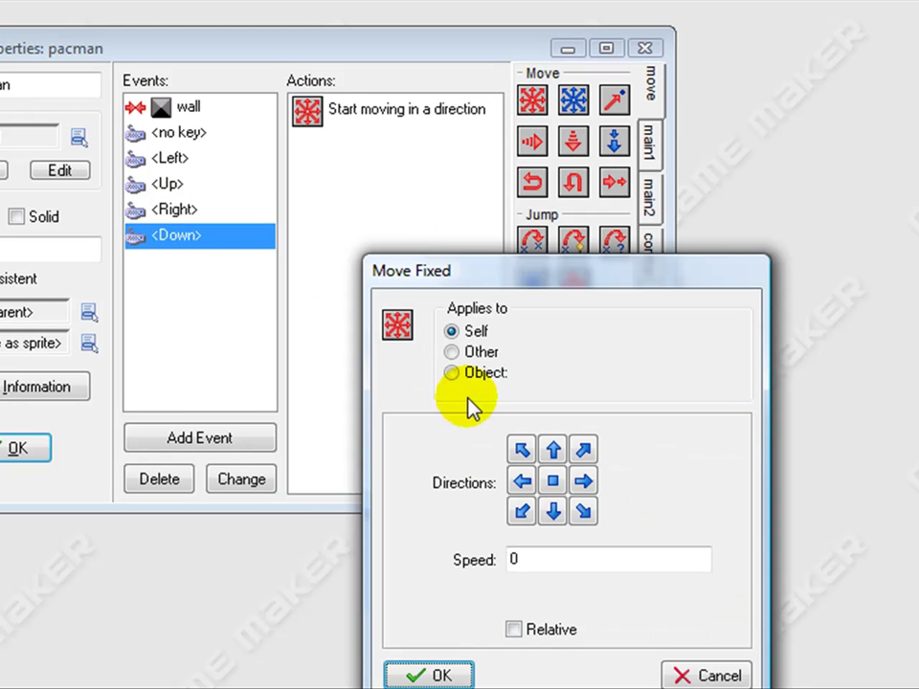
click(584, 481)
click(553, 511)
key(BackSpace)
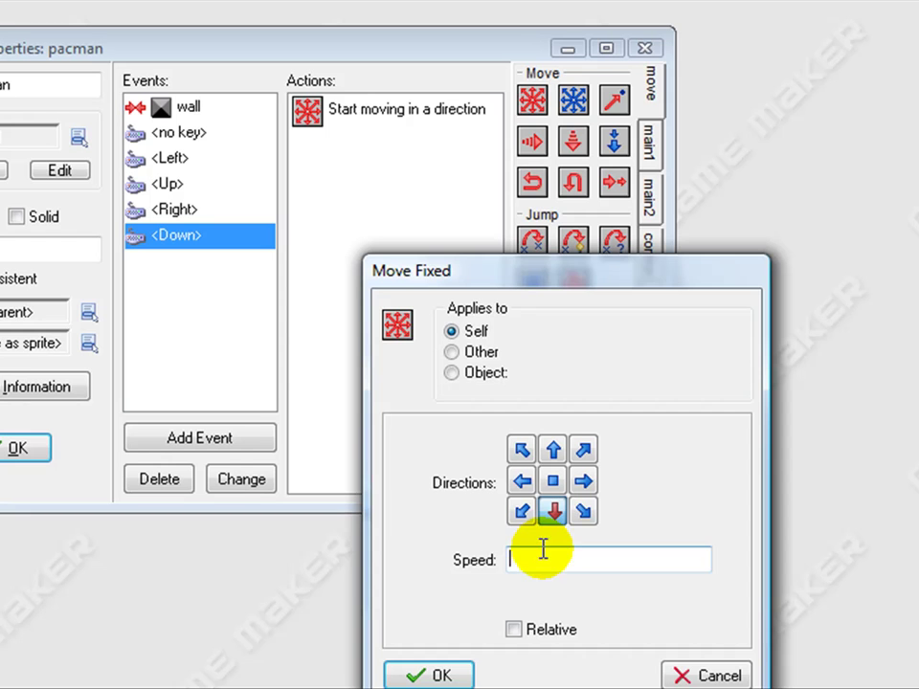
text(8)
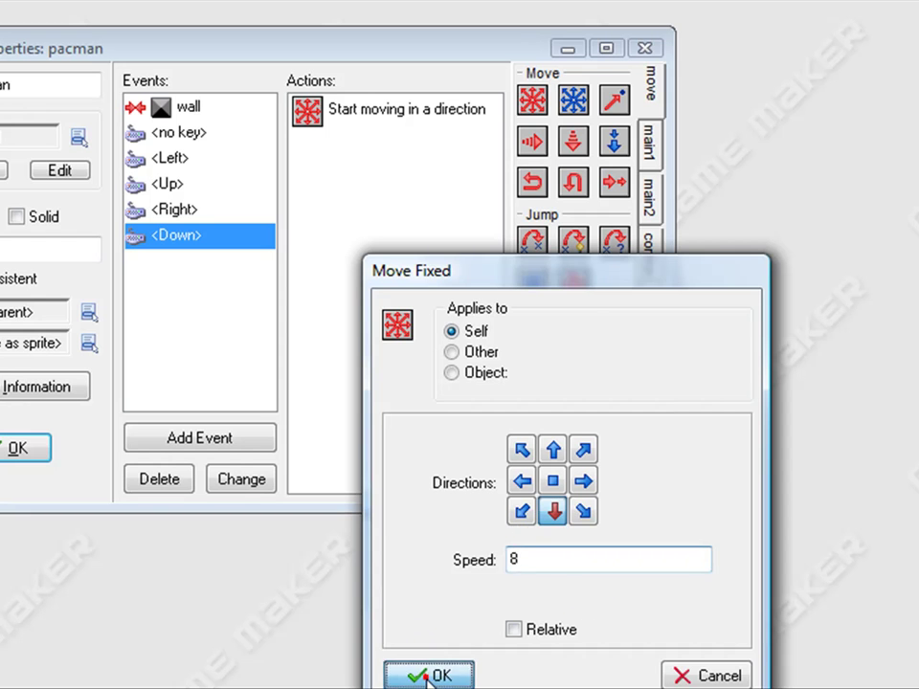
click(423, 674)
Review the key and wall collision events' actions, ending on the no key event
click(191, 157)
click(196, 134)
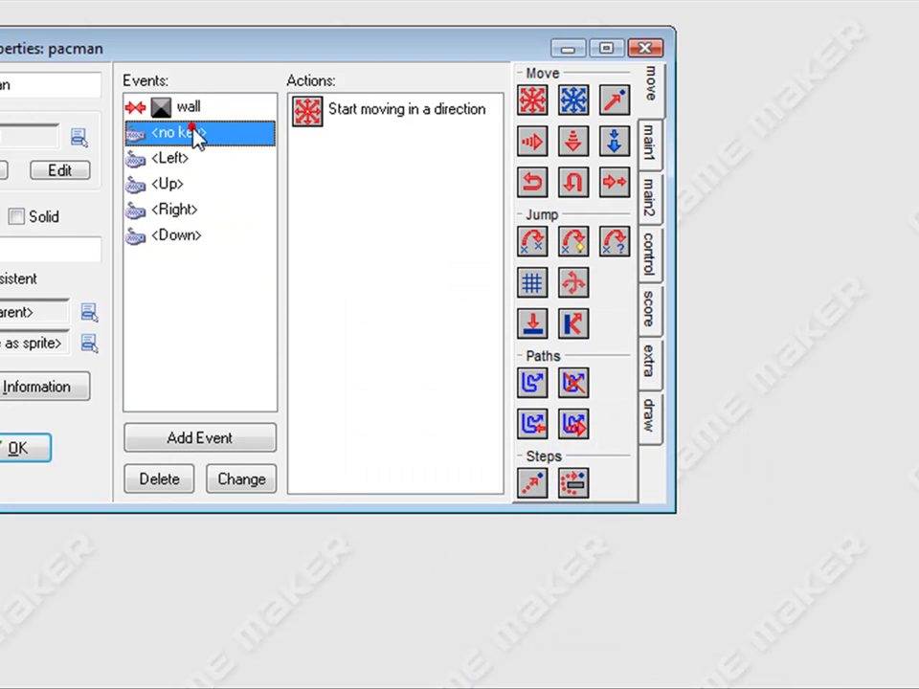
click(198, 161)
click(219, 241)
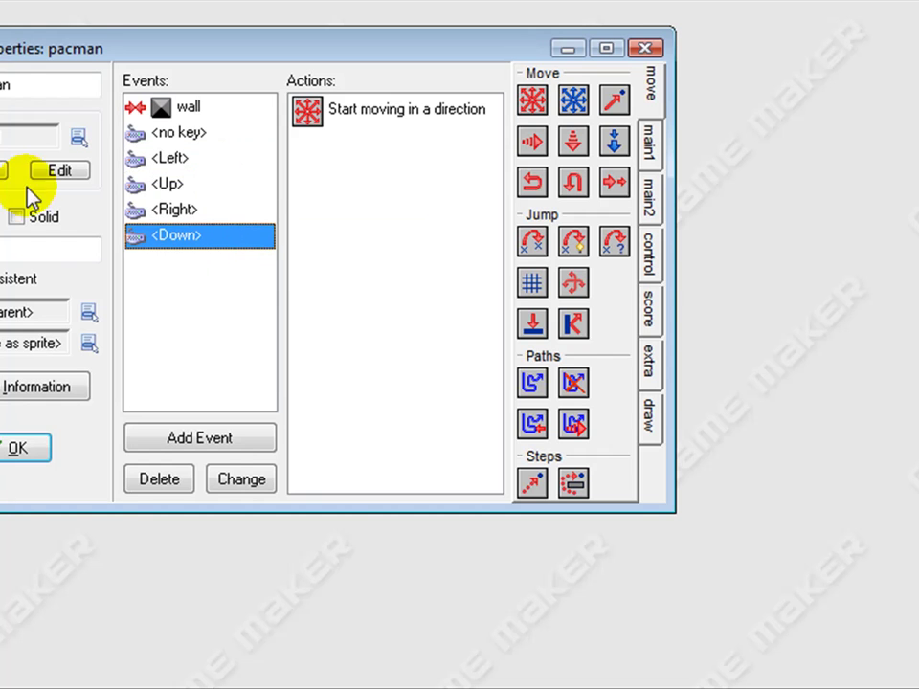
drag(97, 48, 171, 55)
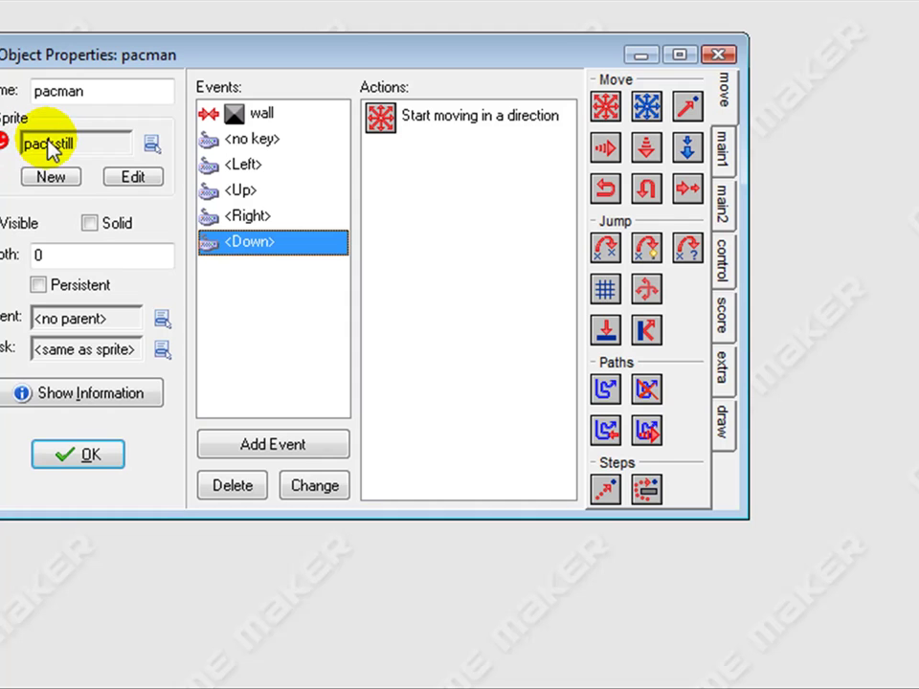
click(302, 141)
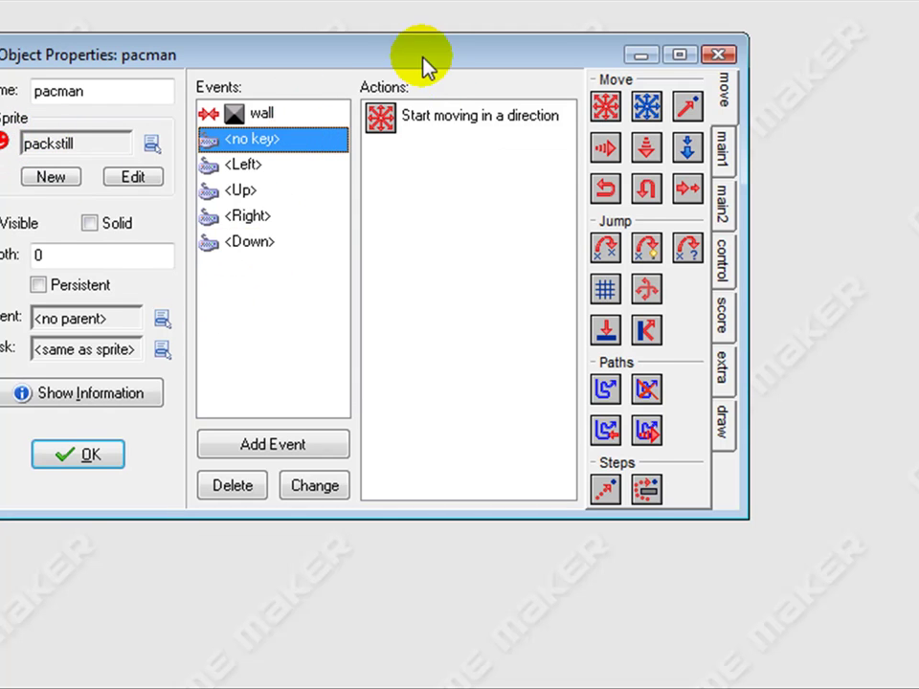
drag(424, 65, 294, 86)
click(251, 117)
click(187, 144)
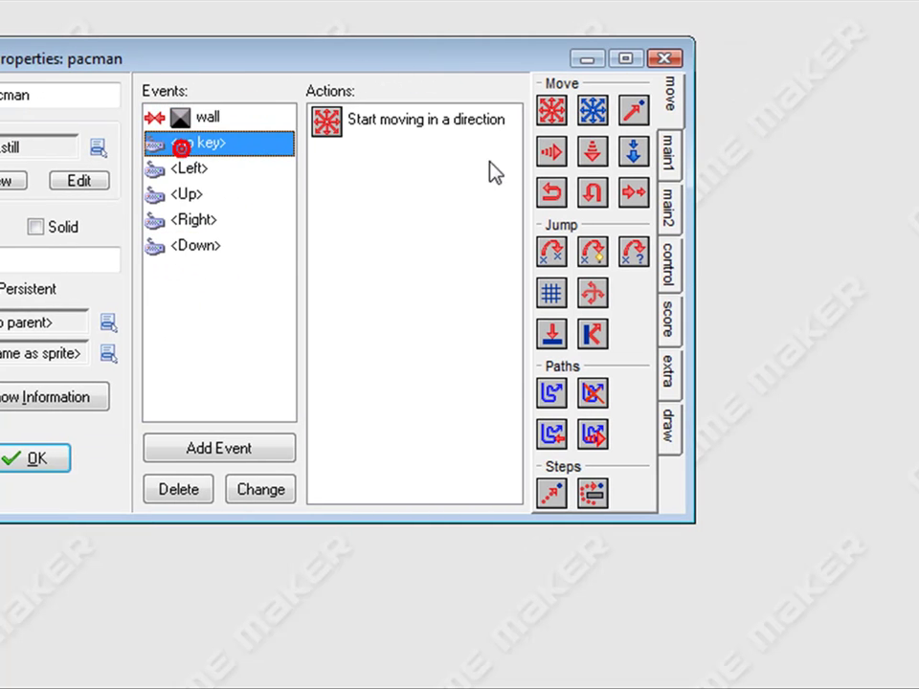
Make the no key event change pacman's sprite to packstill
click(666, 182)
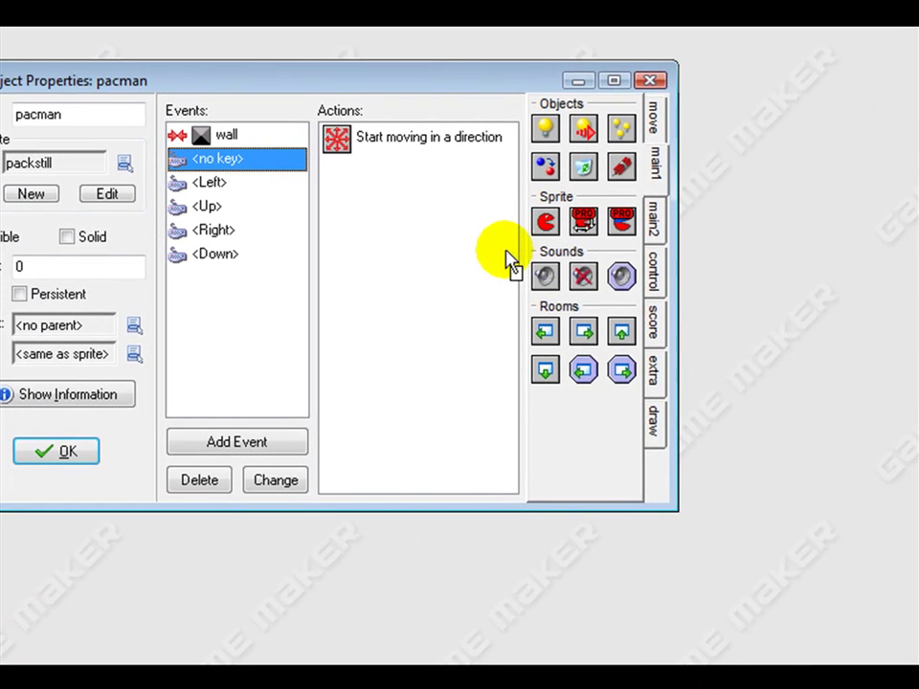
drag(545, 222, 438, 230)
click(700, 430)
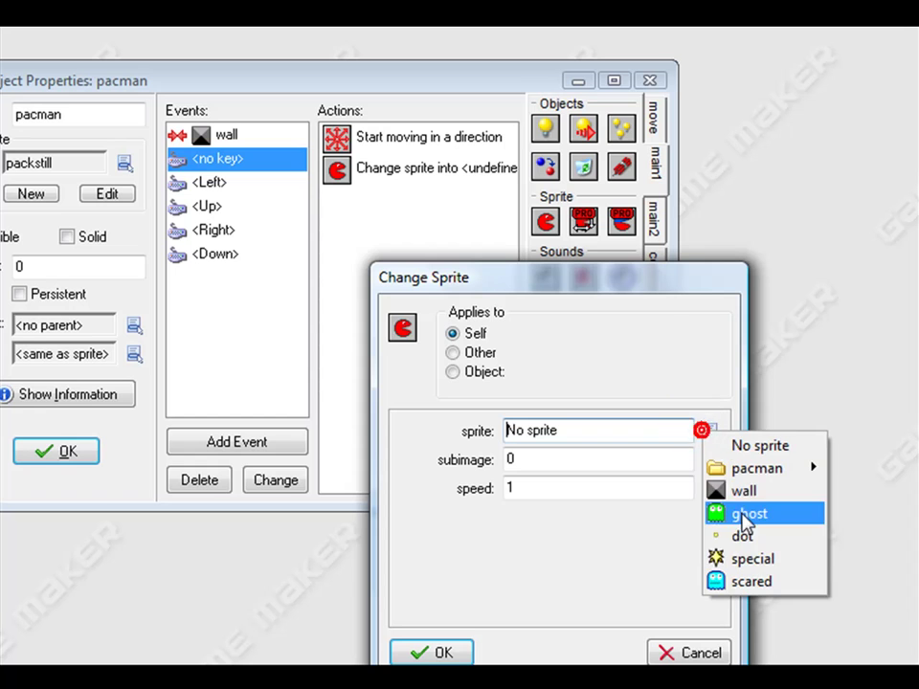
mouse_move(757, 468)
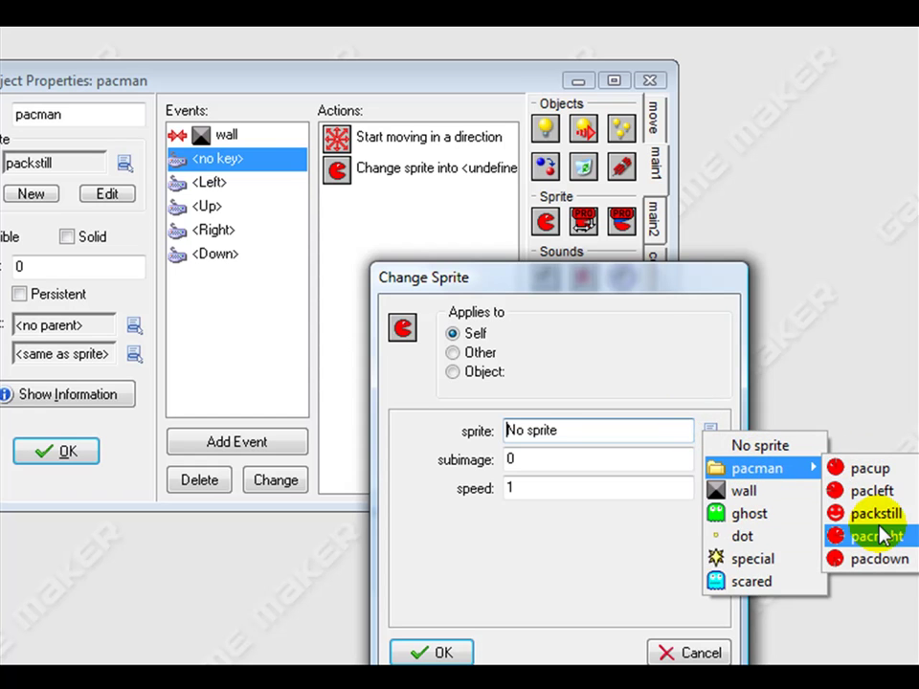
click(882, 538)
click(691, 421)
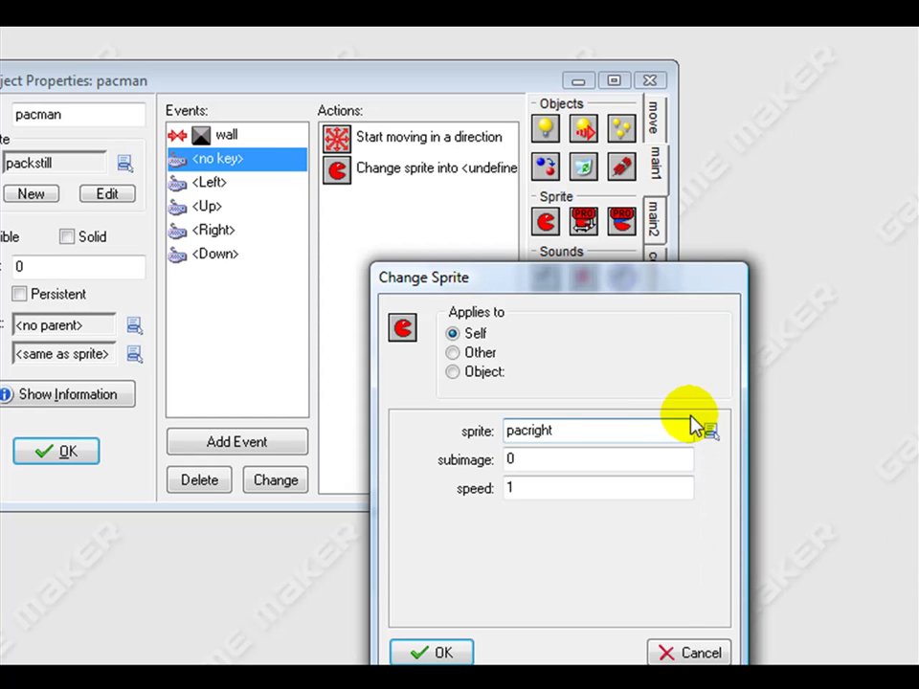
click(713, 437)
mouse_move(769, 478)
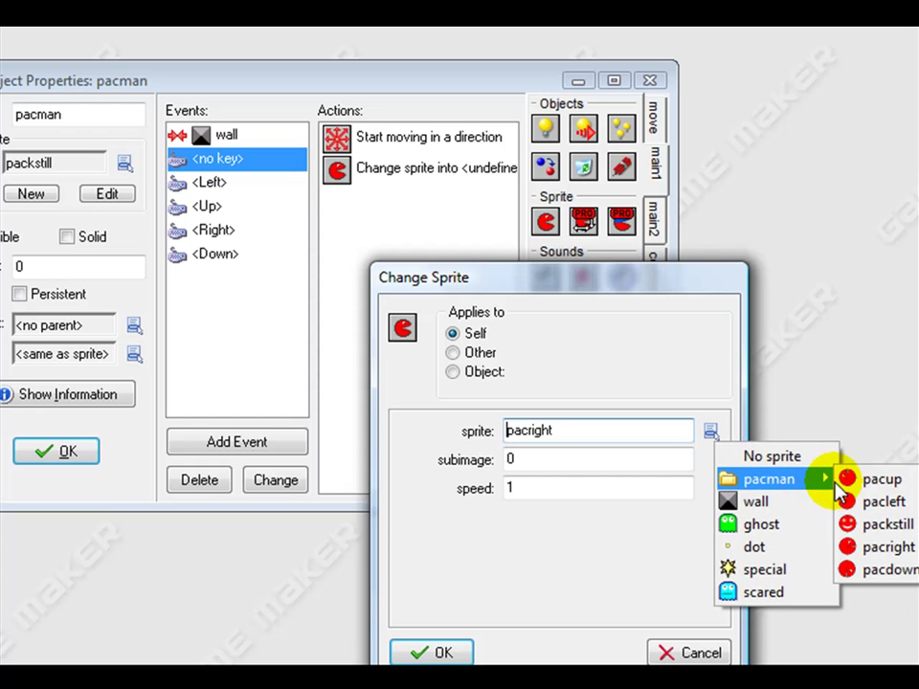
click(877, 524)
click(414, 652)
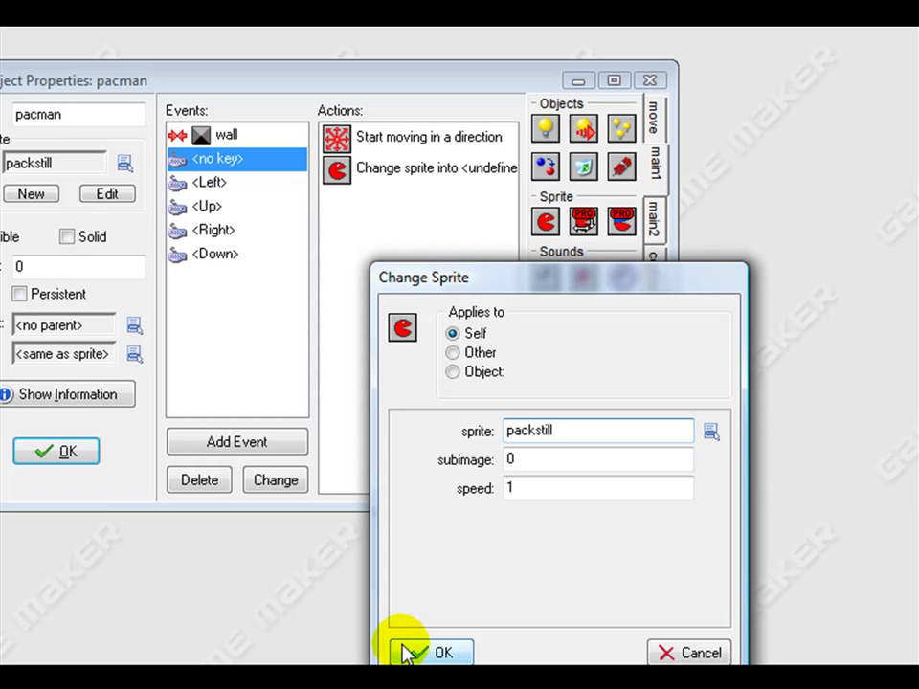
Make the <Left> key change pacman's sprite to pacleft
click(231, 184)
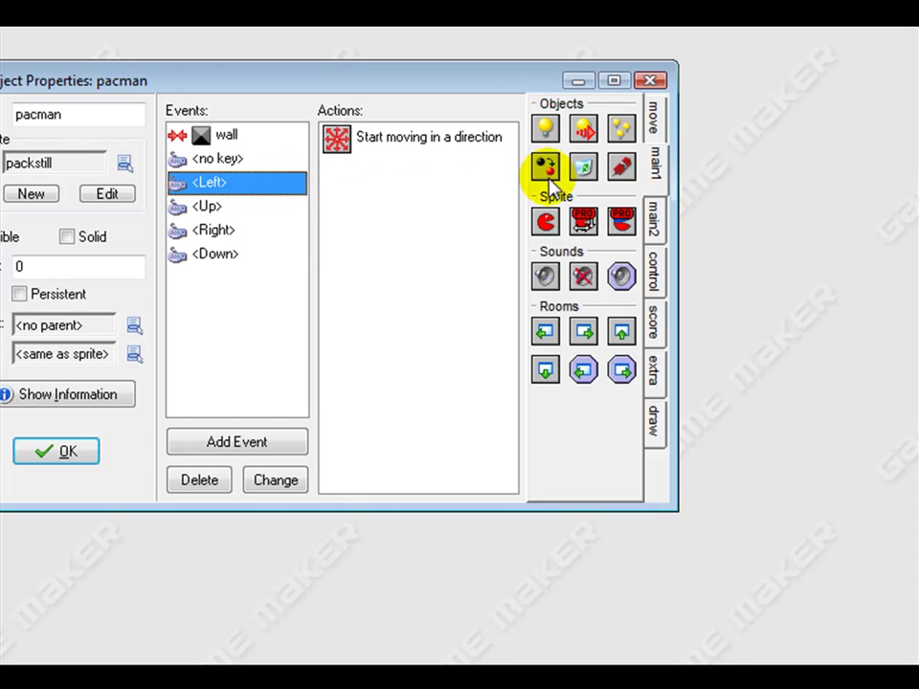
drag(544, 221, 421, 171)
click(709, 432)
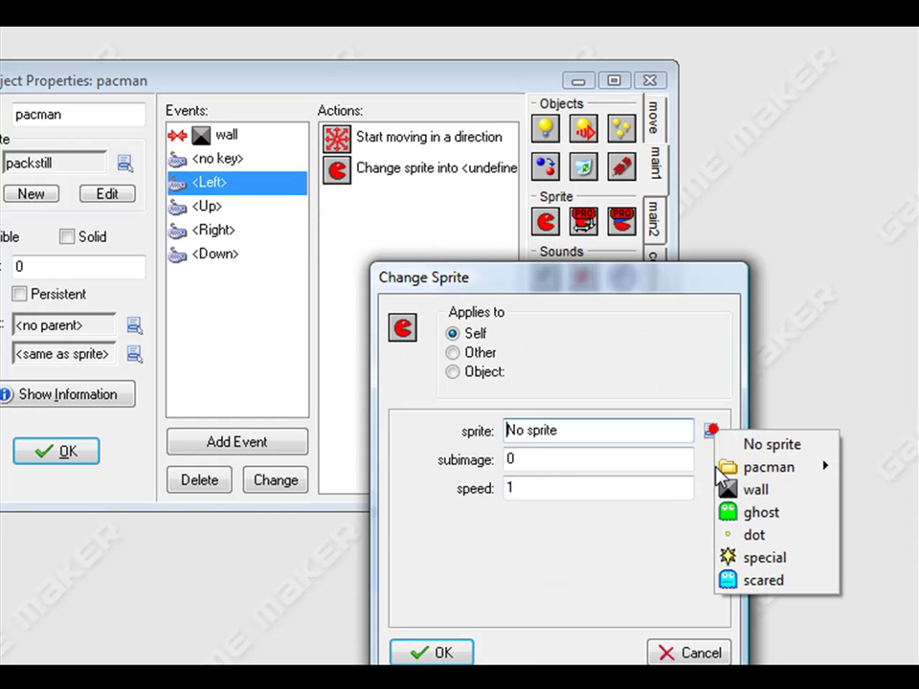
mouse_move(768, 466)
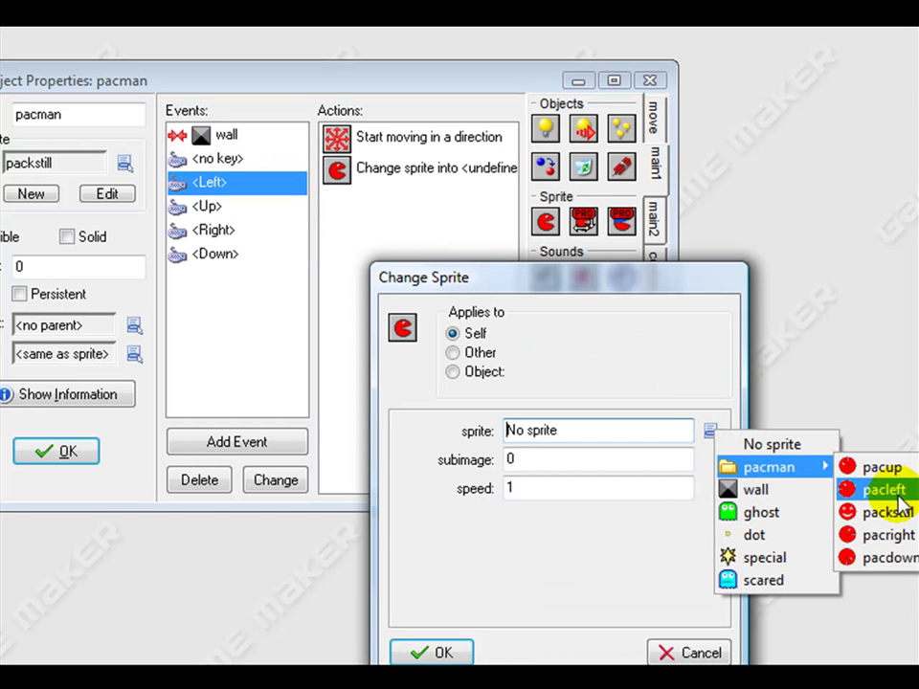
click(883, 490)
click(466, 654)
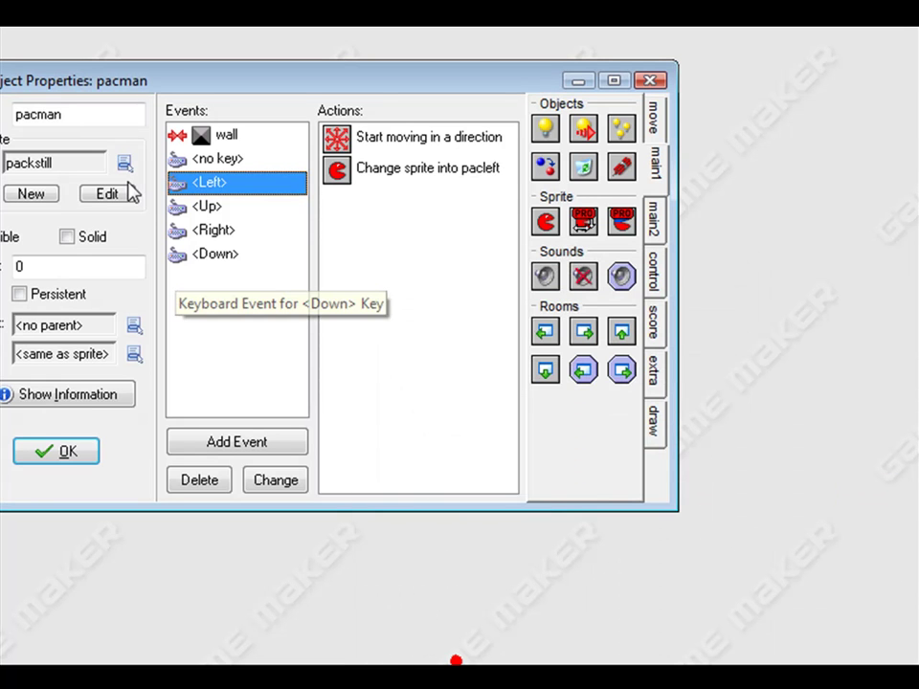
Make the <Up> key change pacman's sprite to pacup
click(221, 216)
drag(545, 222, 416, 150)
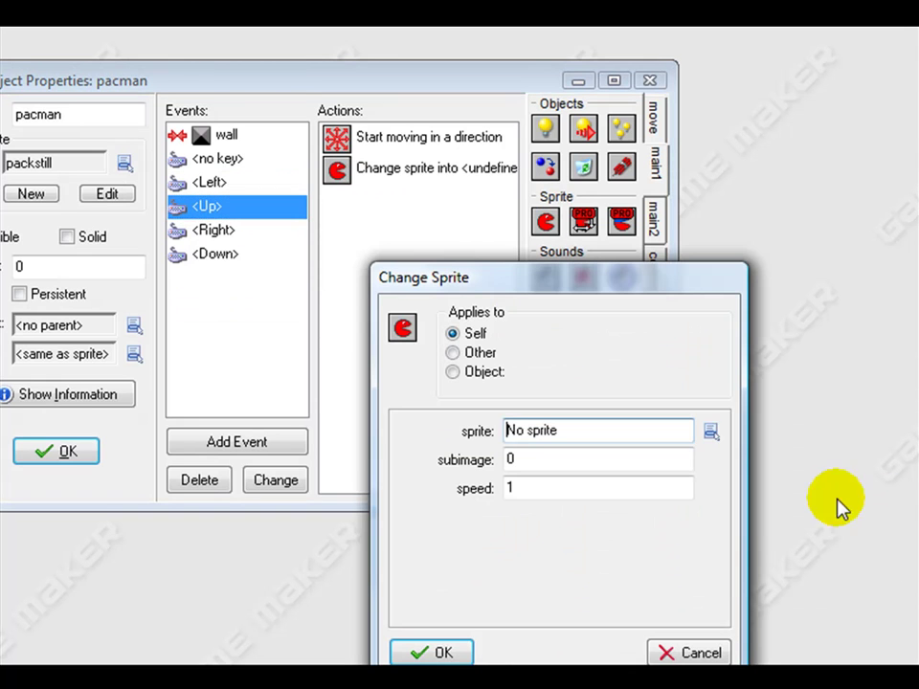
click(708, 430)
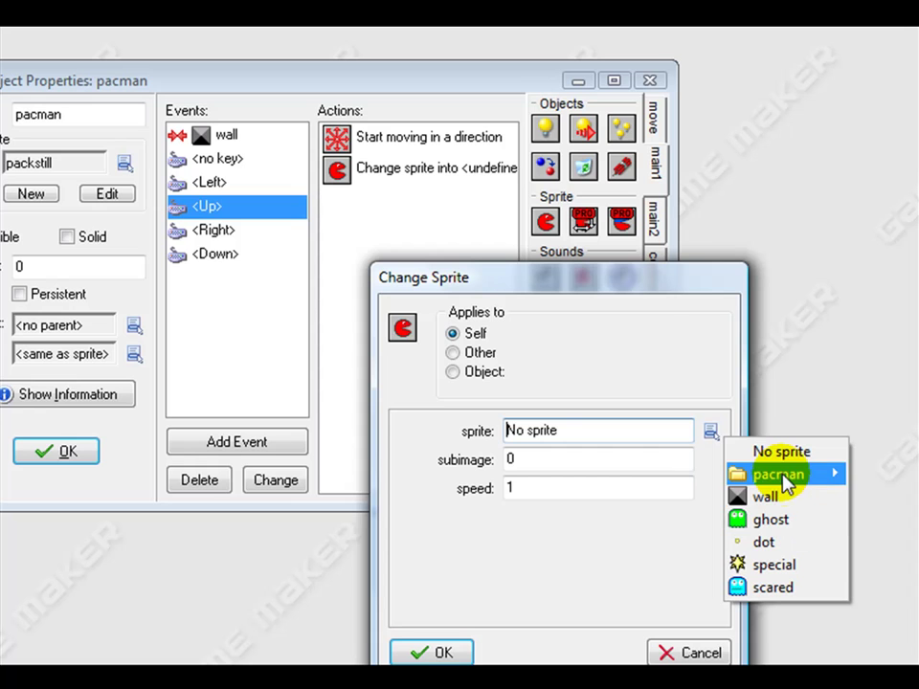
mouse_move(777, 474)
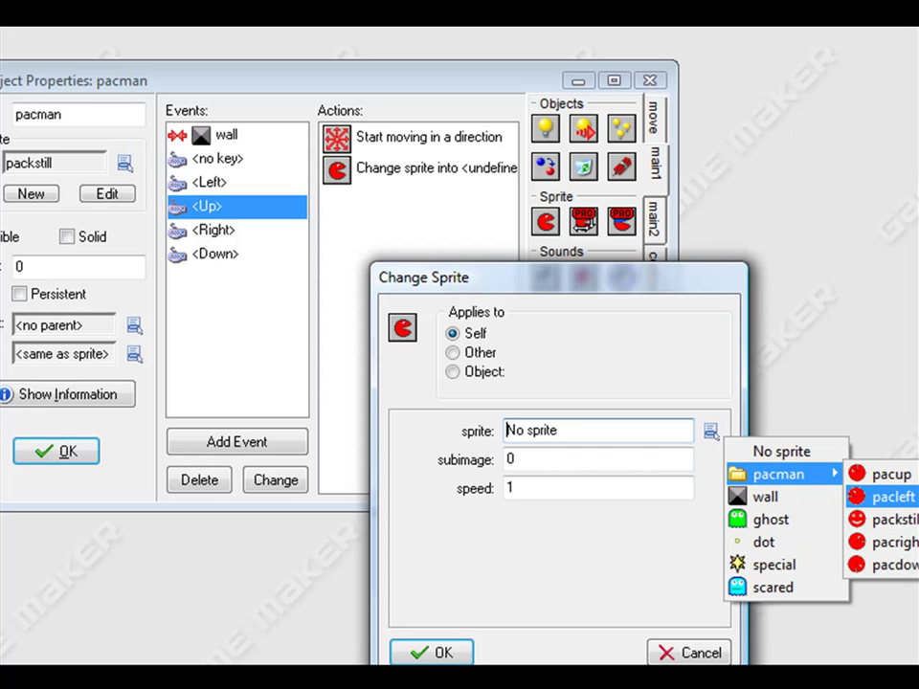
click(905, 475)
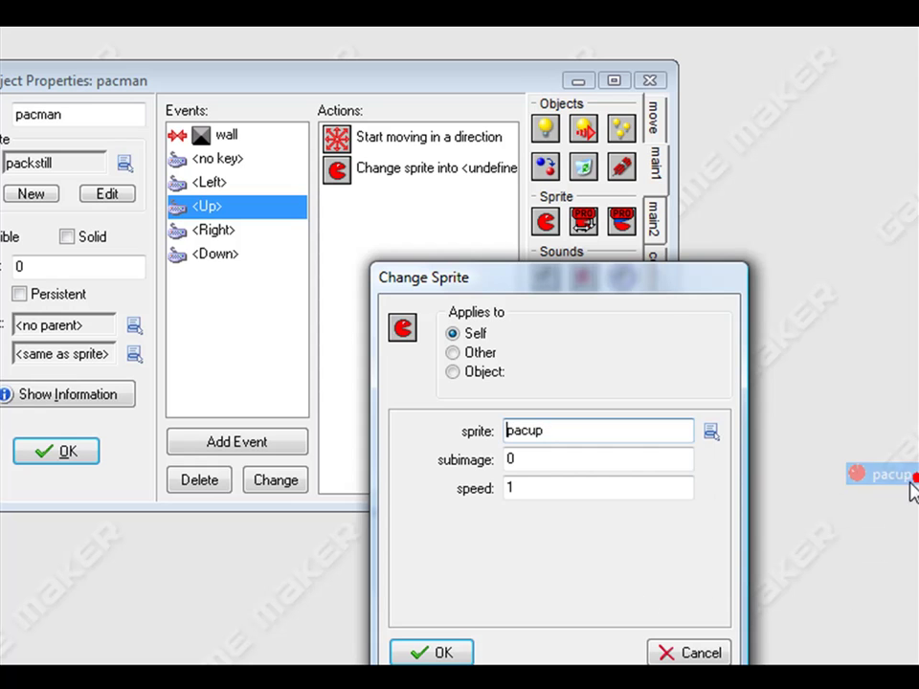
click(443, 653)
Make the <Right> key change pacman's sprite to pacright
click(229, 233)
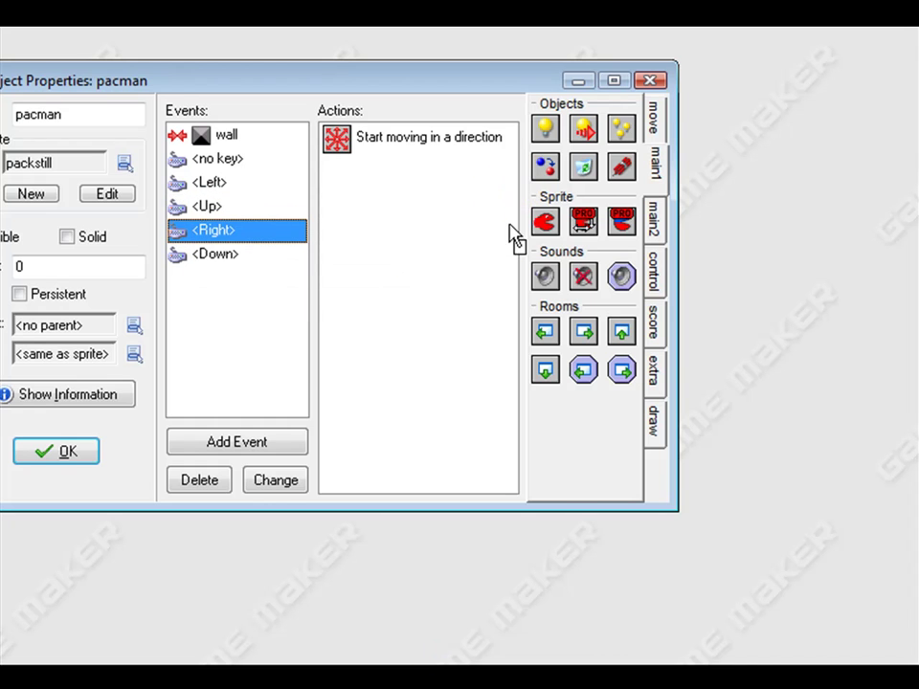
drag(545, 222, 420, 276)
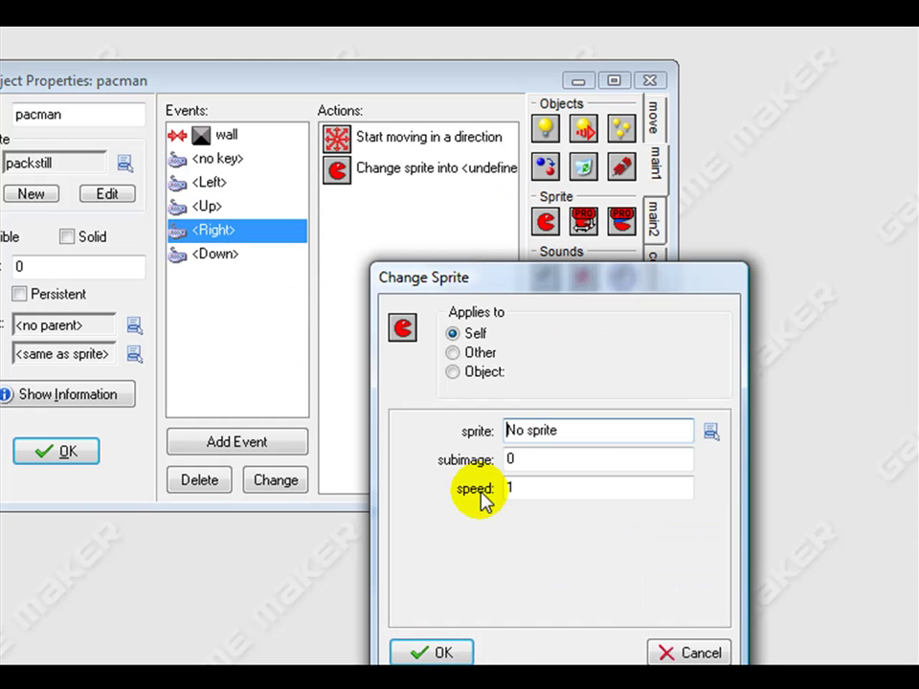
click(710, 433)
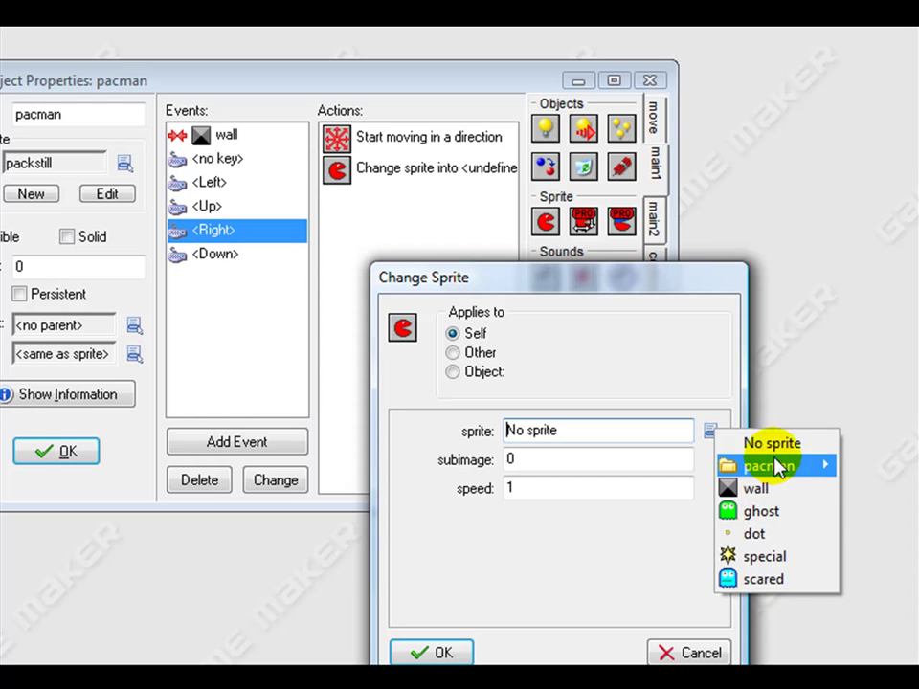
mouse_move(768, 466)
click(897, 536)
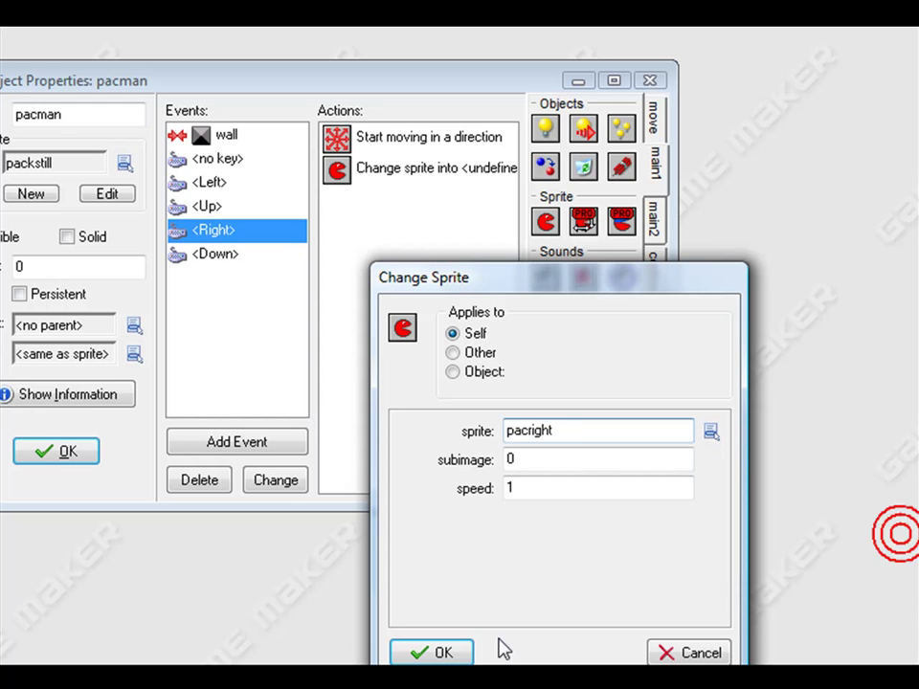
click(431, 651)
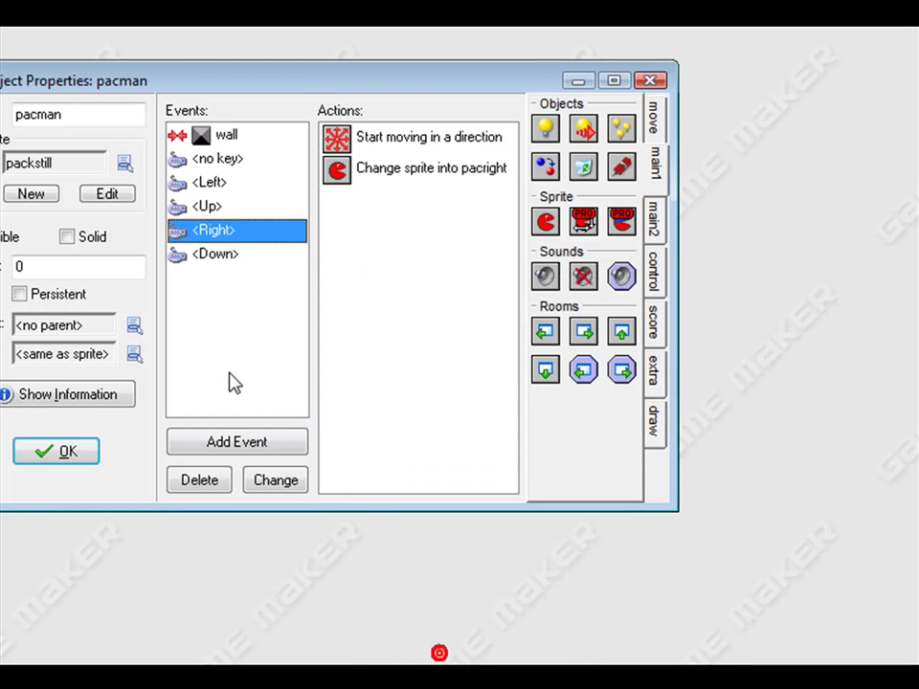
Make the <Down> key change the sprite to pacdown, then save the game
click(239, 256)
drag(564, 226, 421, 170)
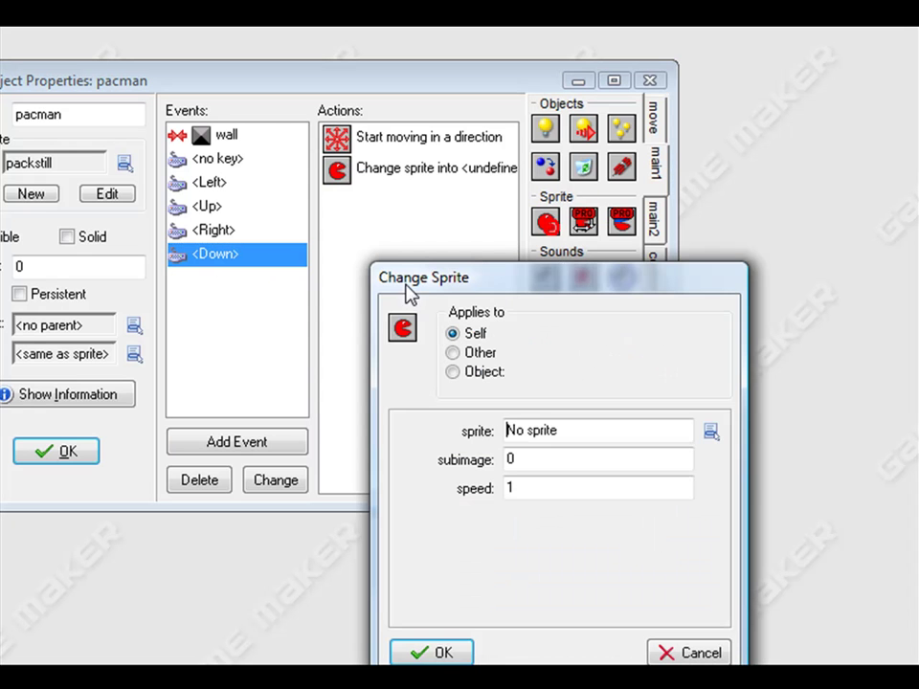
click(708, 433)
mouse_move(762, 468)
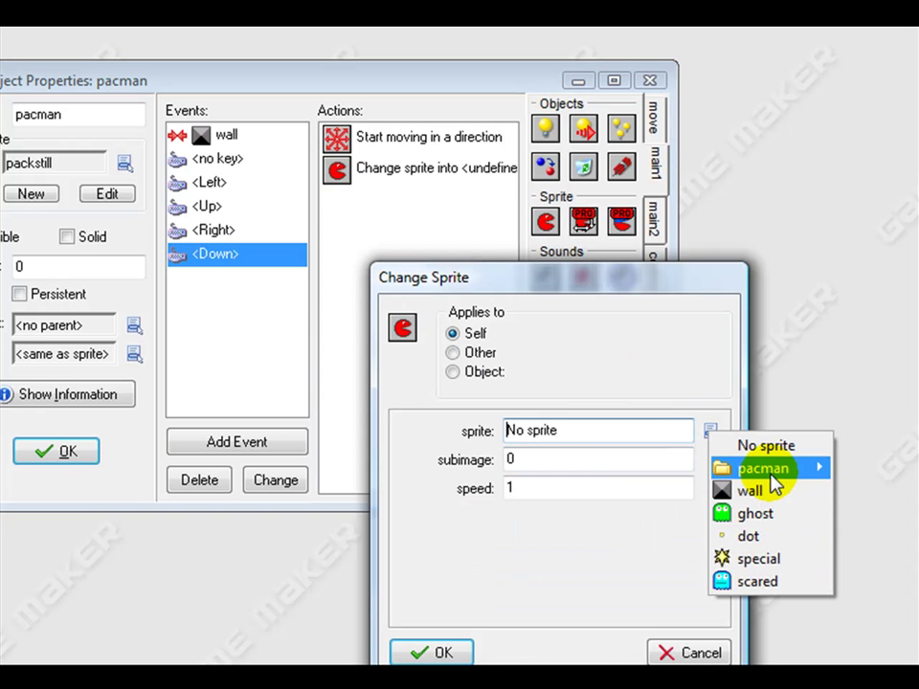
click(881, 560)
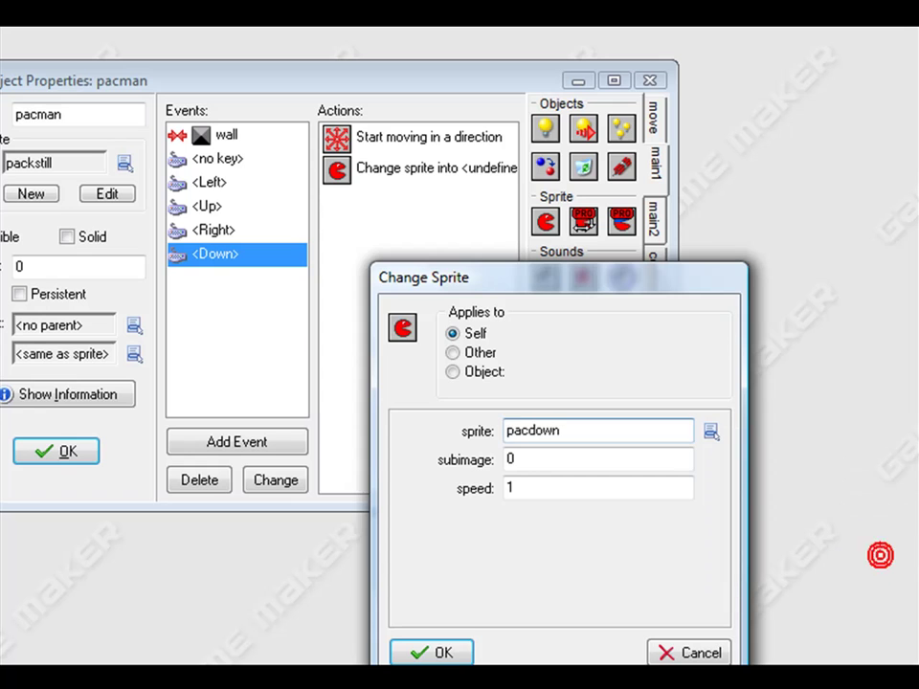
click(435, 652)
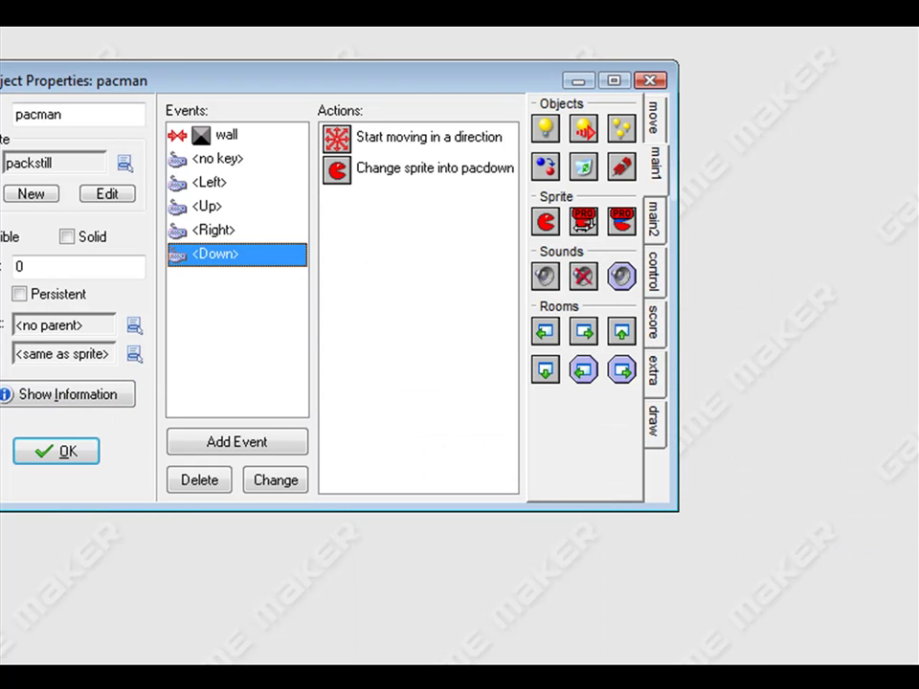
key(ctrl+s)
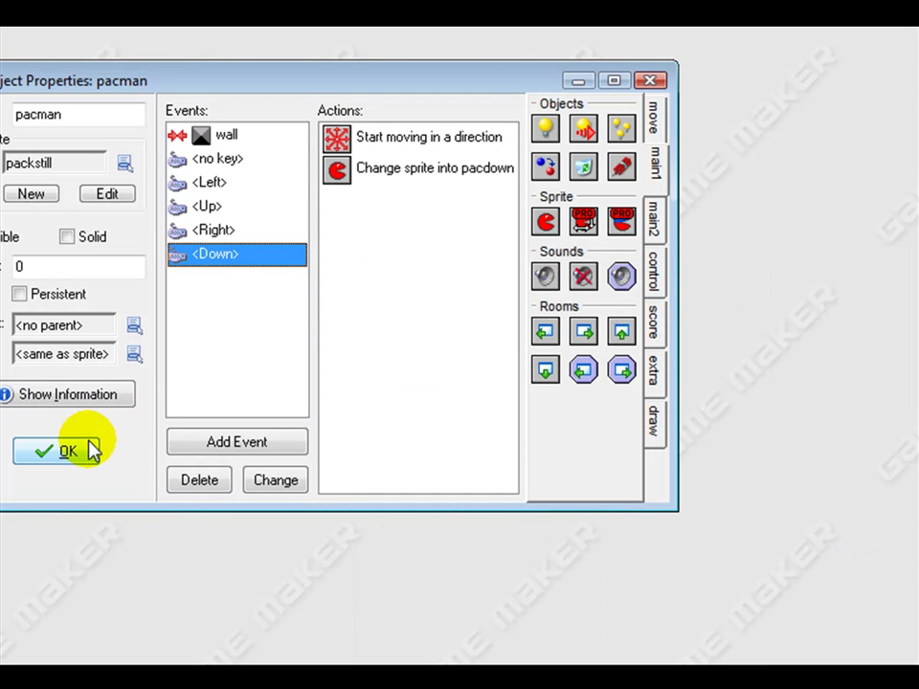
Add a plain Step event to the pacman object
click(246, 229)
click(246, 209)
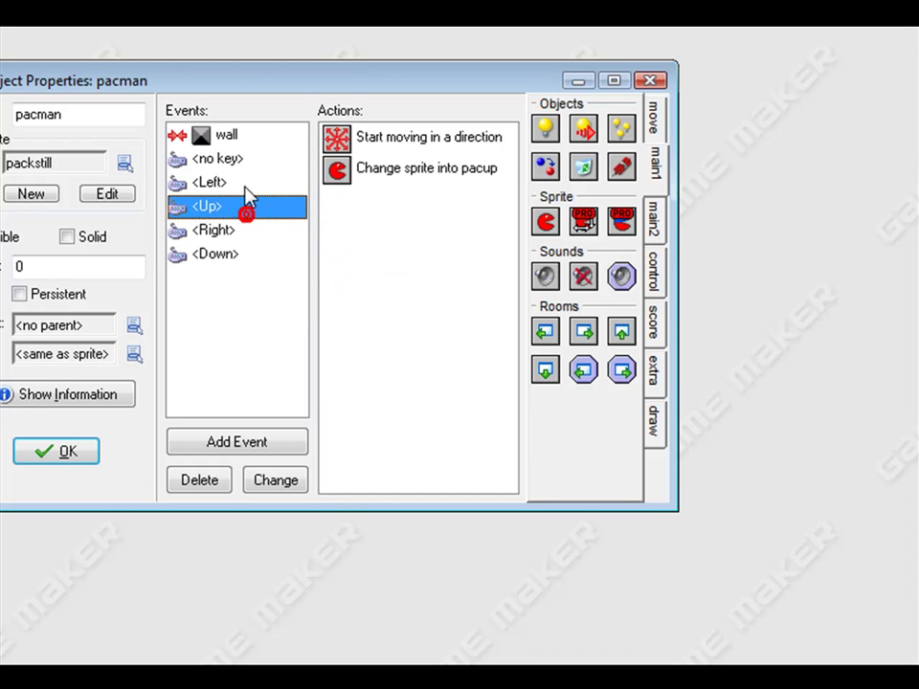
click(240, 158)
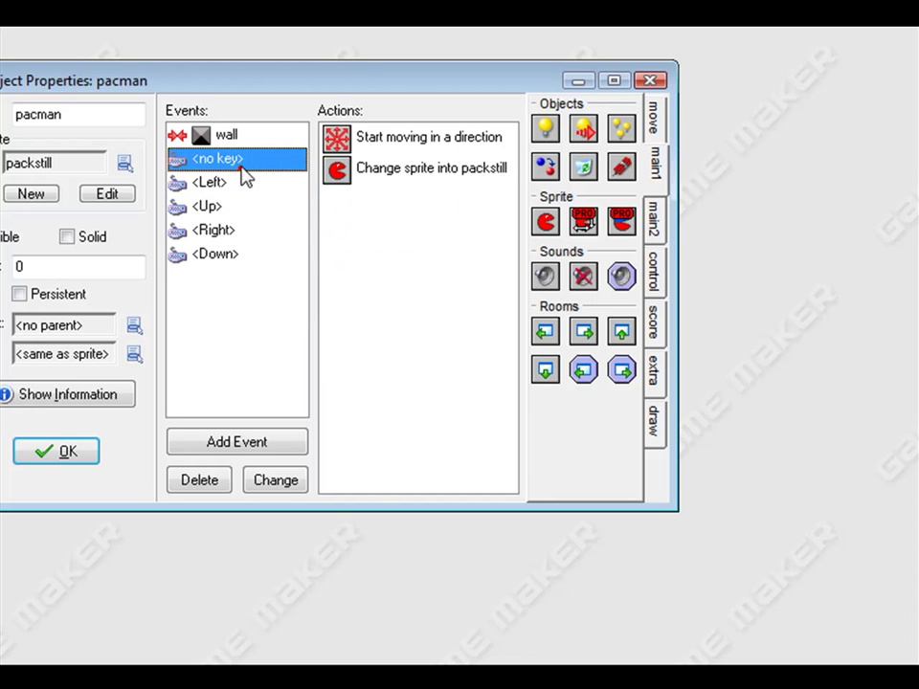
click(260, 444)
click(490, 486)
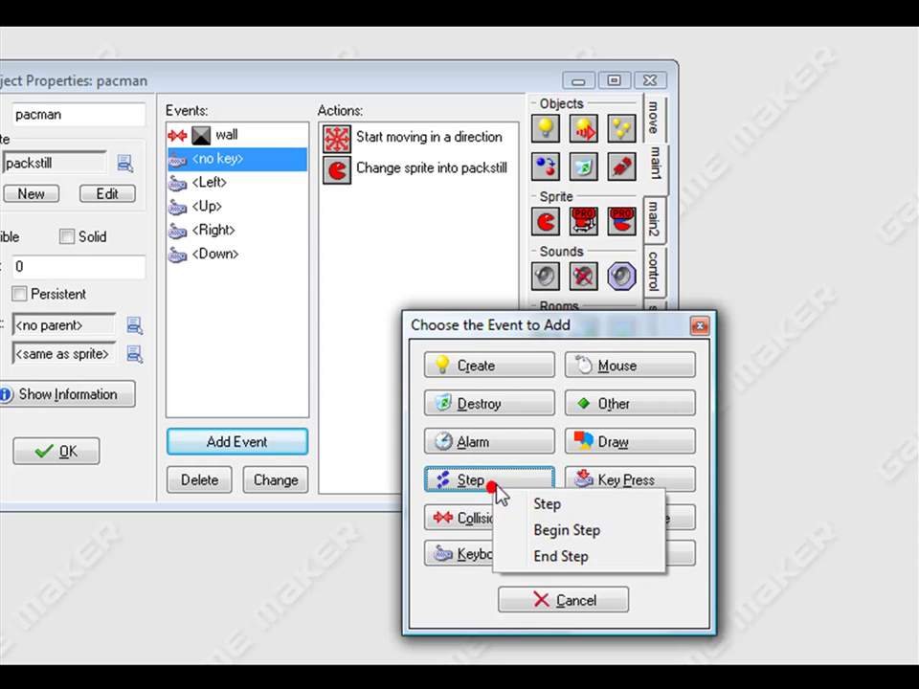
click(595, 507)
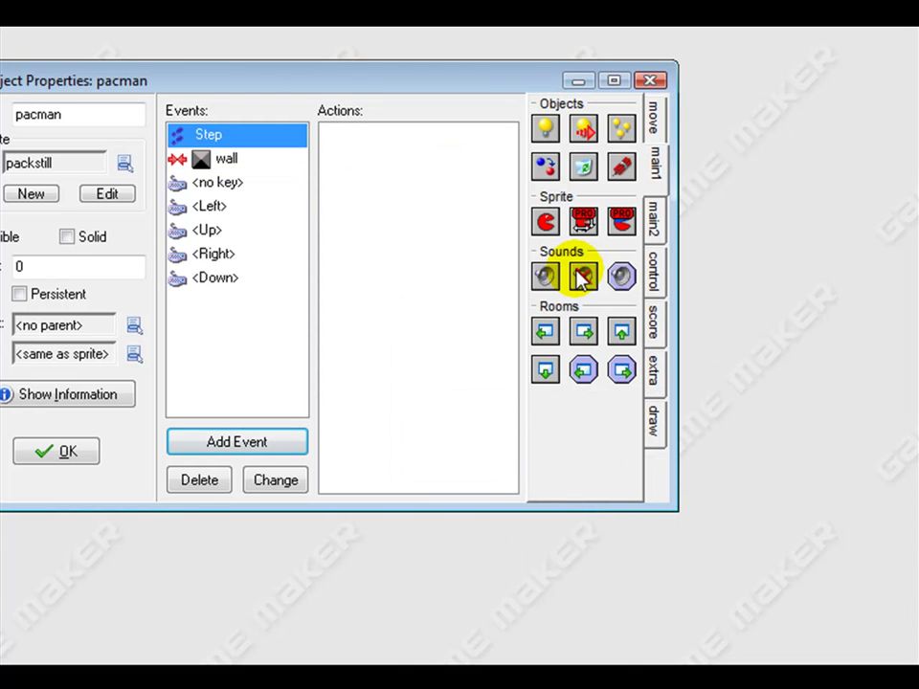
Add a Test Instance Count check for dot instances equal to 0
click(653, 113)
click(656, 167)
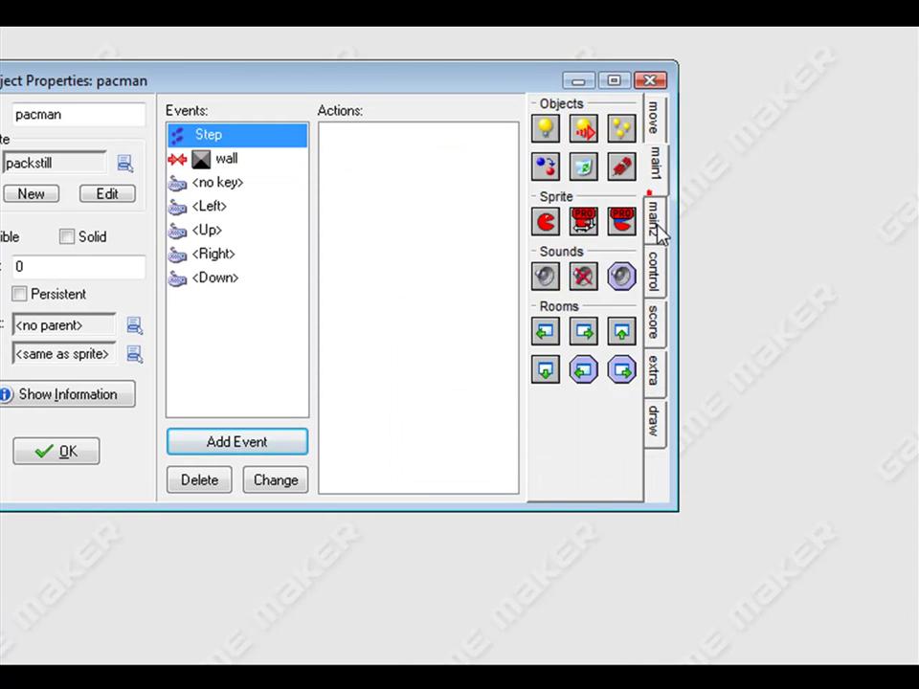
click(660, 280)
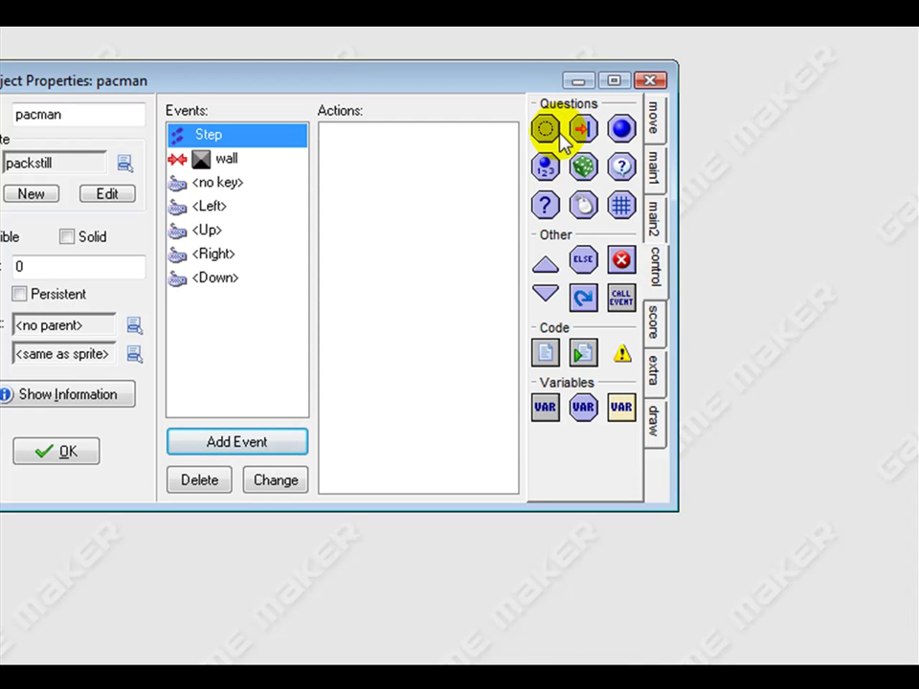
drag(549, 172, 554, 171)
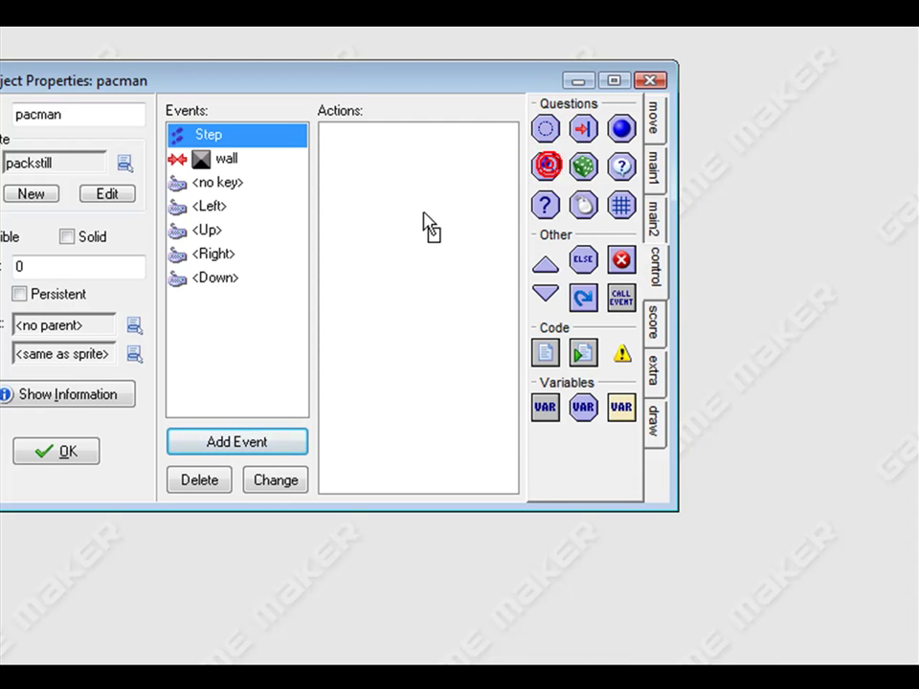
drag(425, 222, 427, 222)
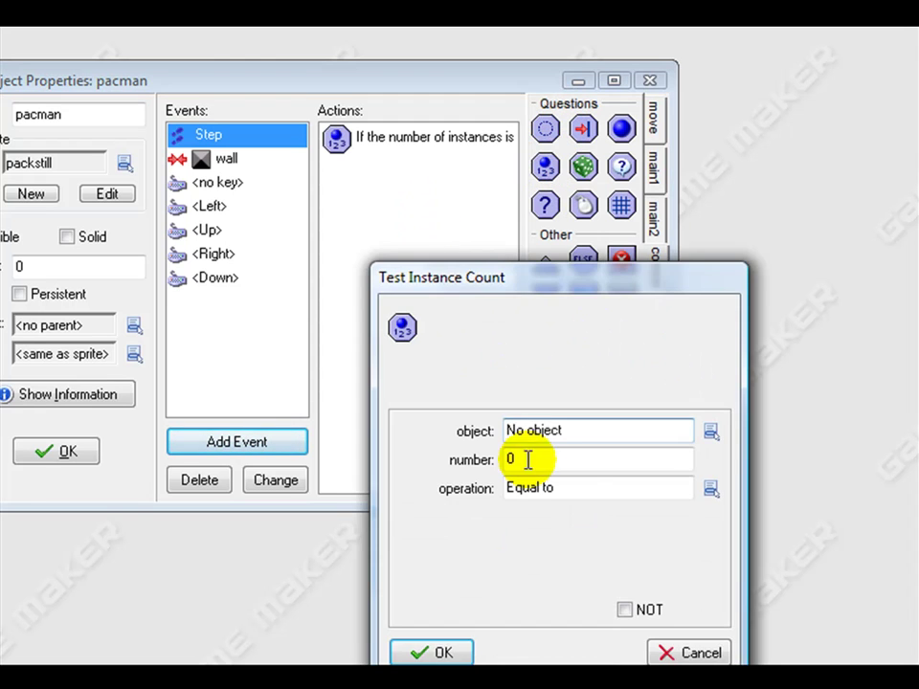
click(708, 442)
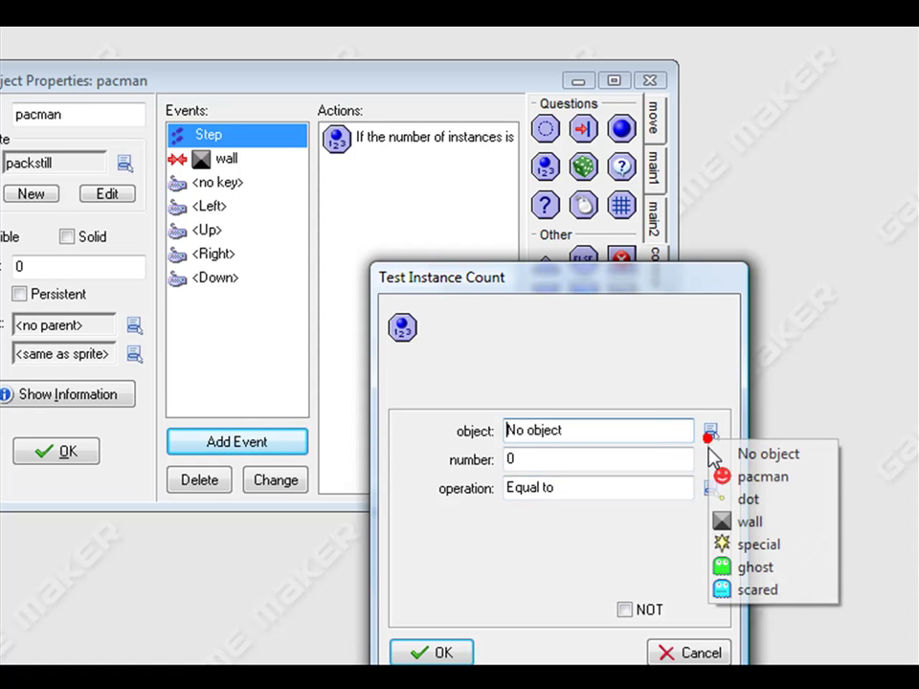
click(749, 496)
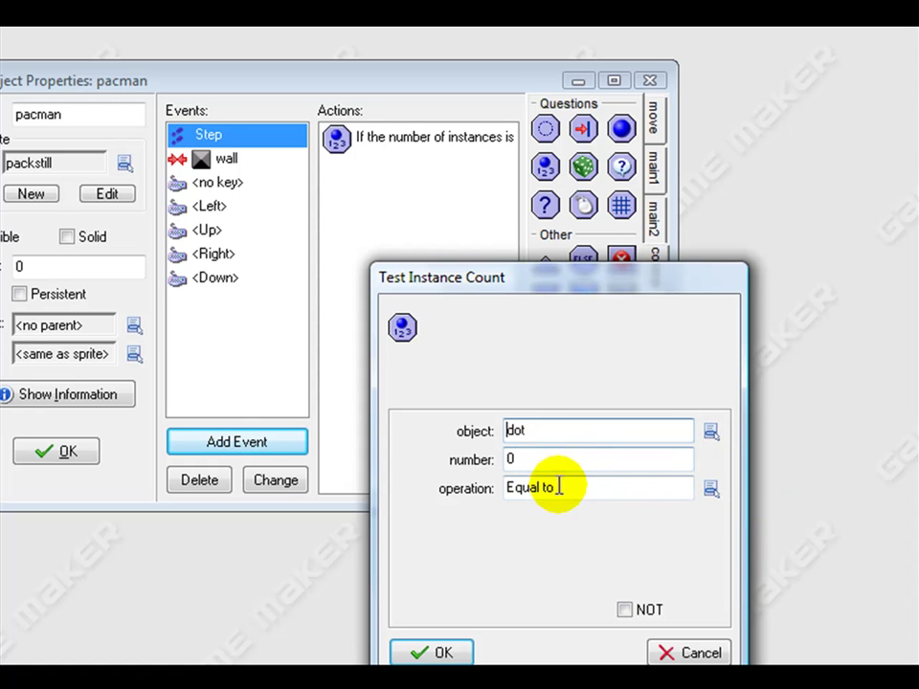
click(440, 654)
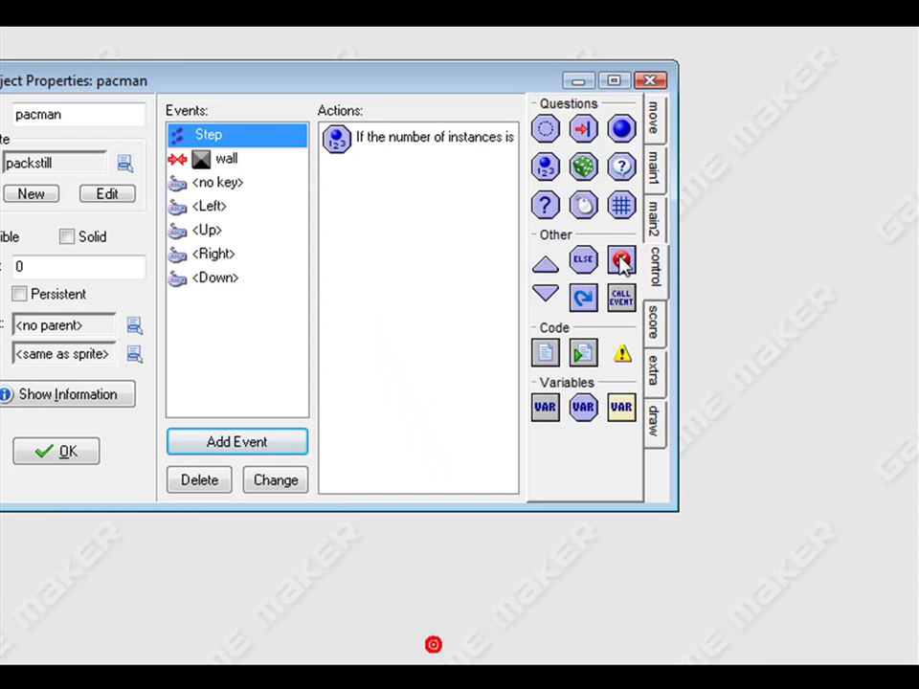
Start a block under the check and restart the current room inside it
drag(547, 273, 451, 256)
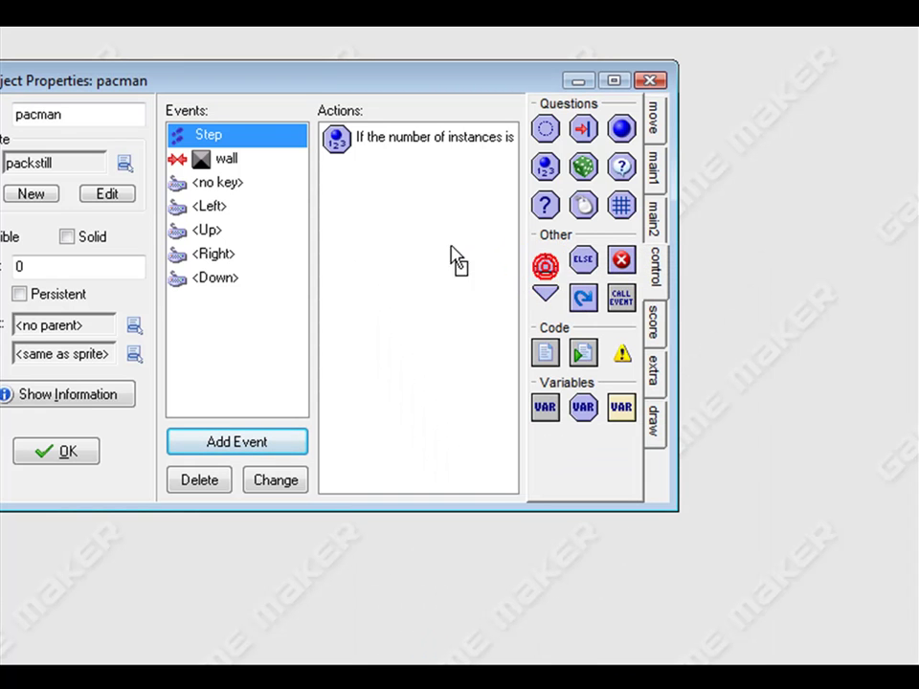
click(655, 217)
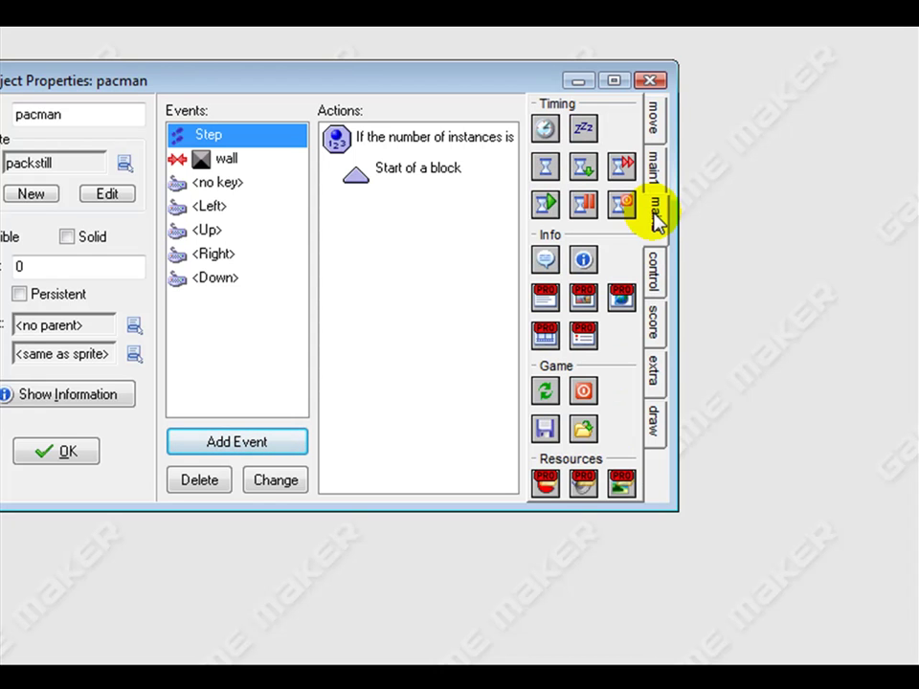
click(657, 177)
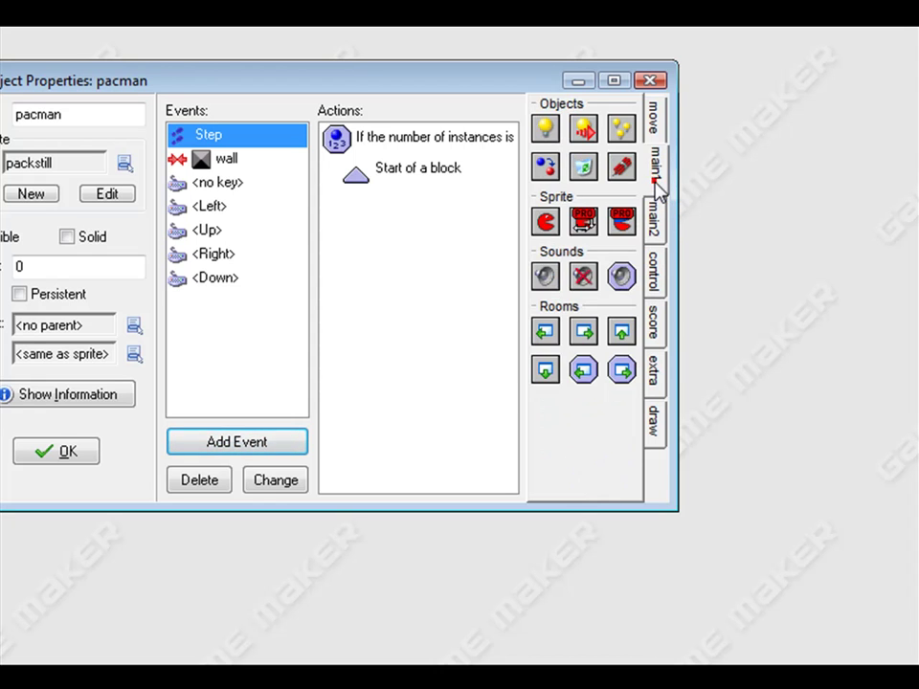
click(654, 129)
click(658, 266)
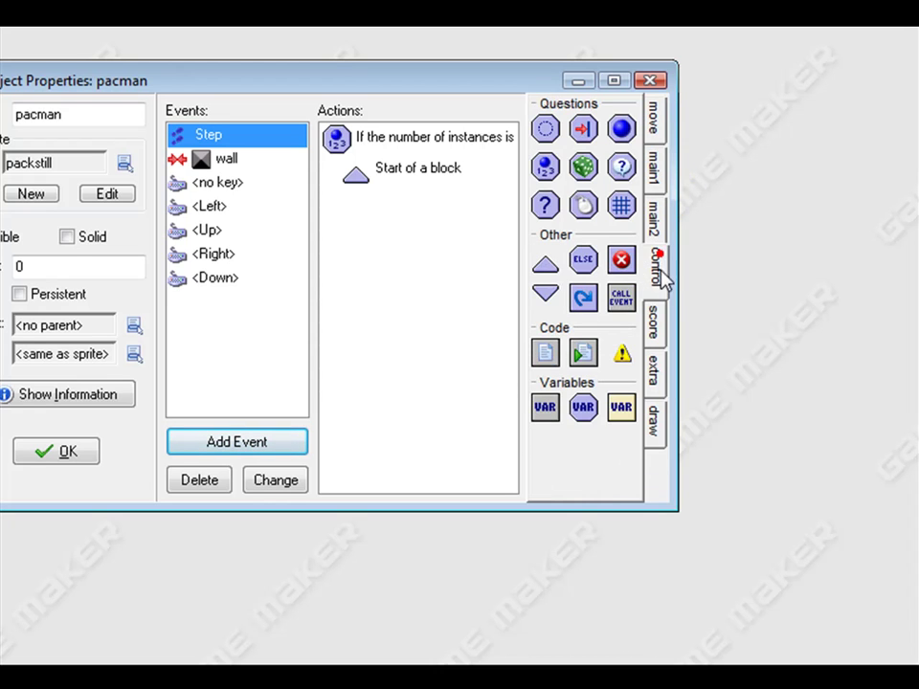
click(659, 320)
click(658, 225)
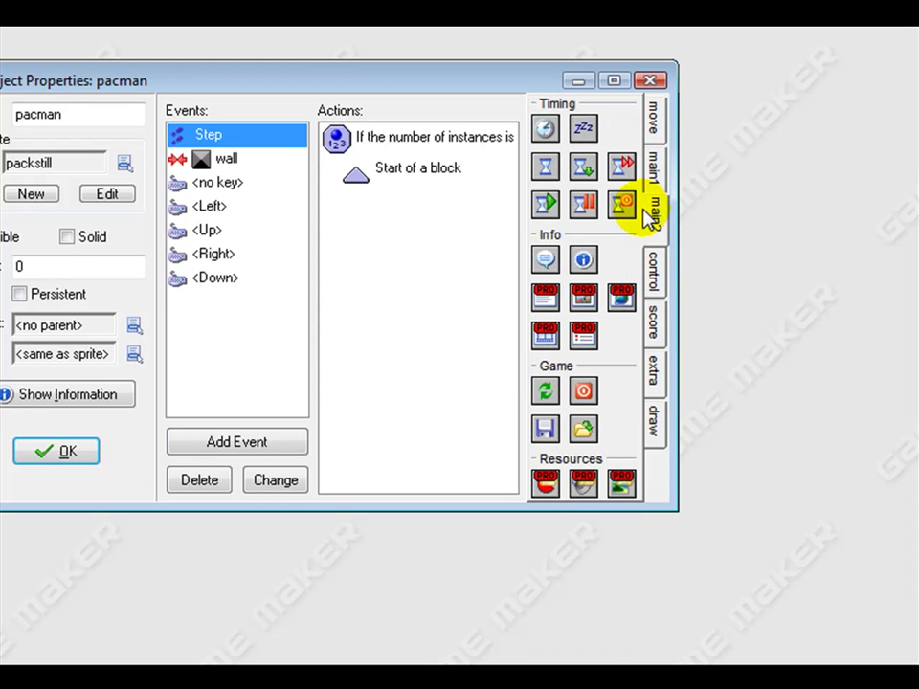
click(661, 169)
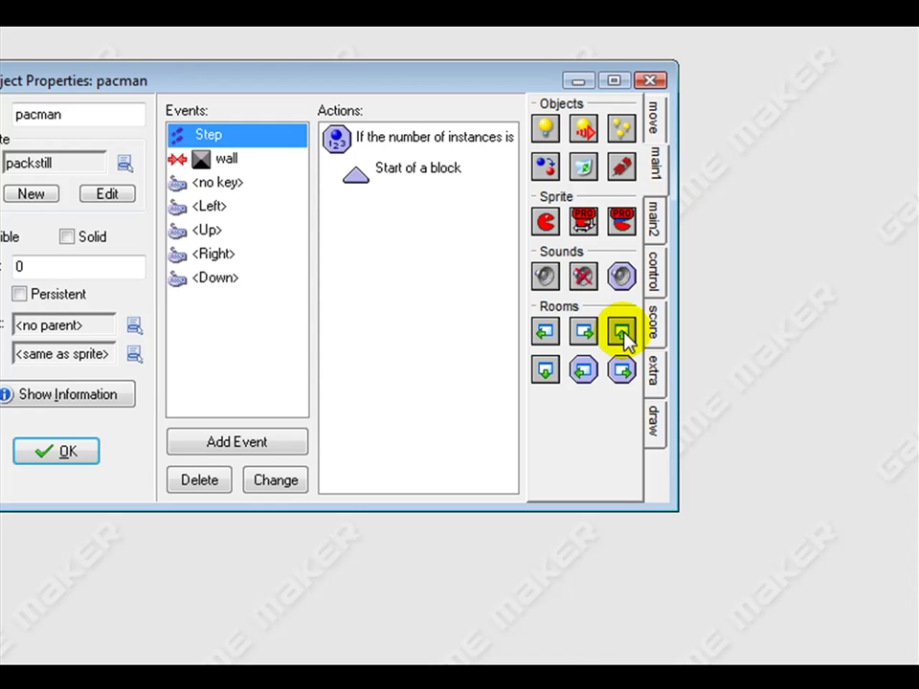
drag(624, 335, 628, 338)
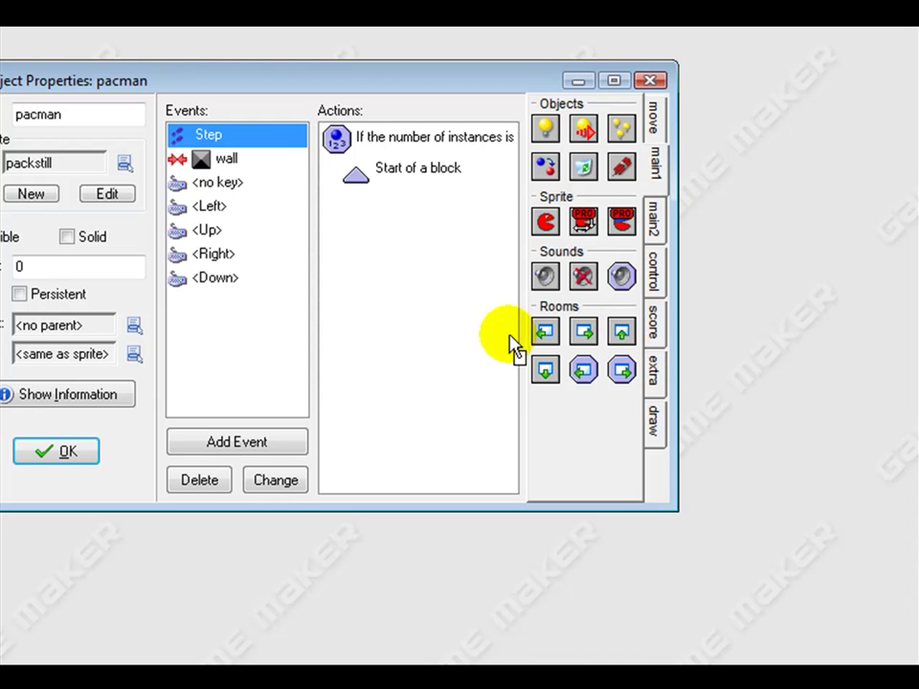
drag(511, 344, 478, 351)
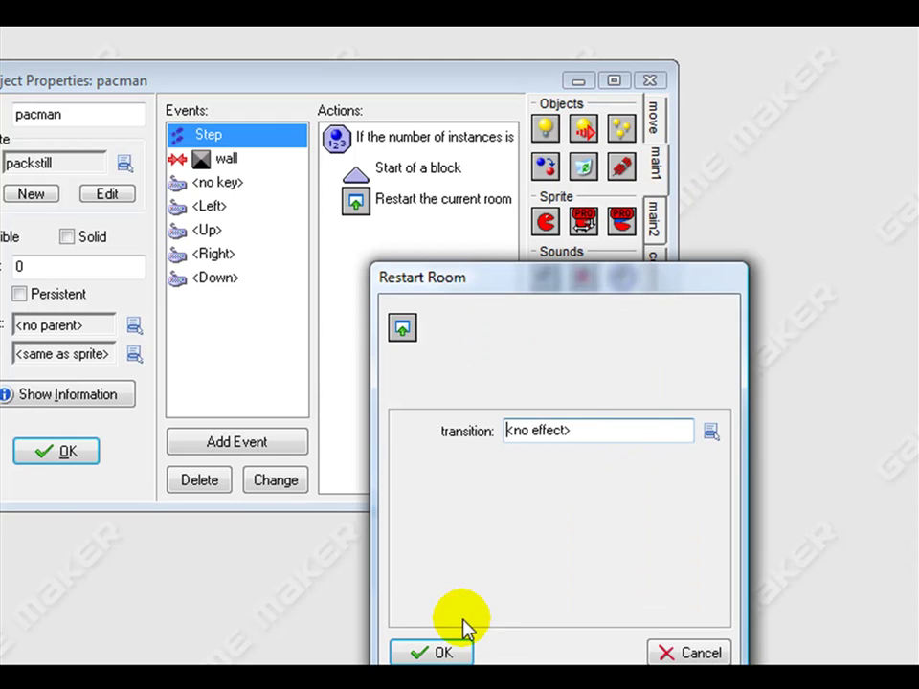
click(434, 654)
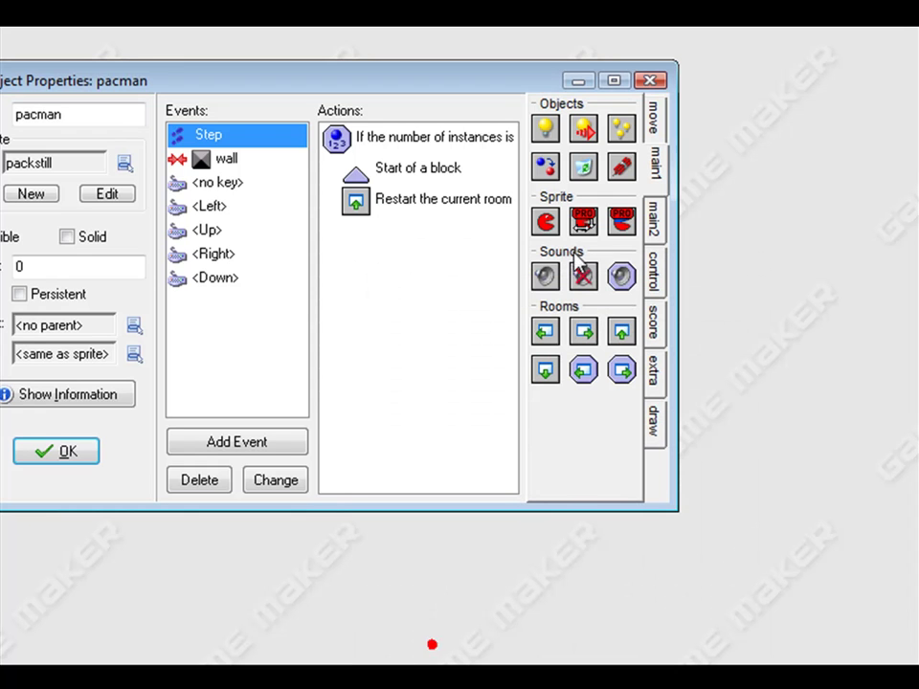
Close the block with an End Block action after the restart
click(647, 115)
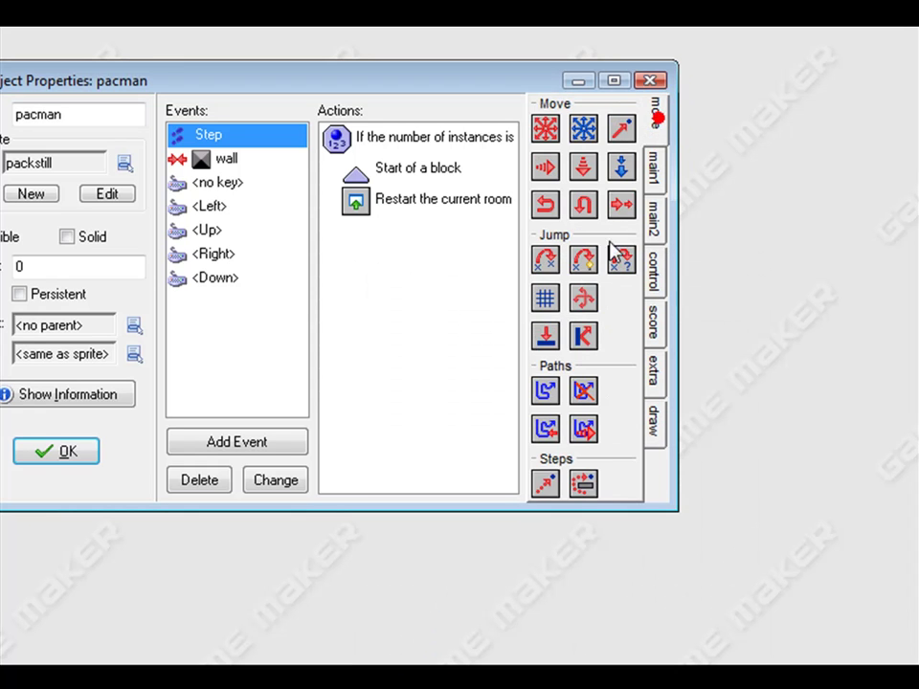
click(653, 270)
mouse_move(552, 300)
mouse_down()
mouse_move(364, 337)
mouse_move(362, 330)
mouse_up()
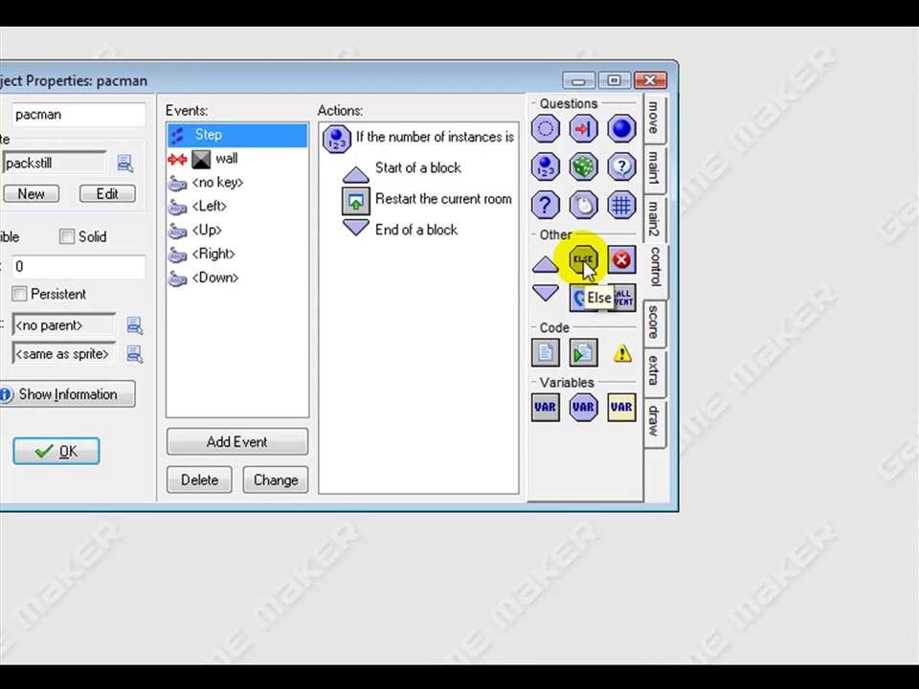
Add an Else branch whose new block starts with a 1000 ms Sleep action
drag(584, 262, 364, 337)
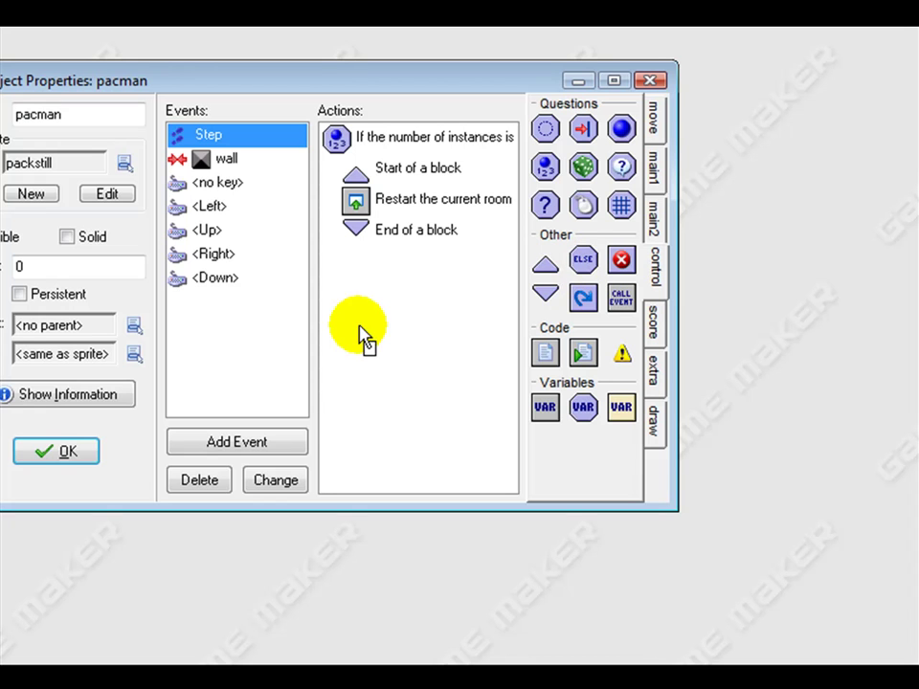
drag(546, 276, 369, 365)
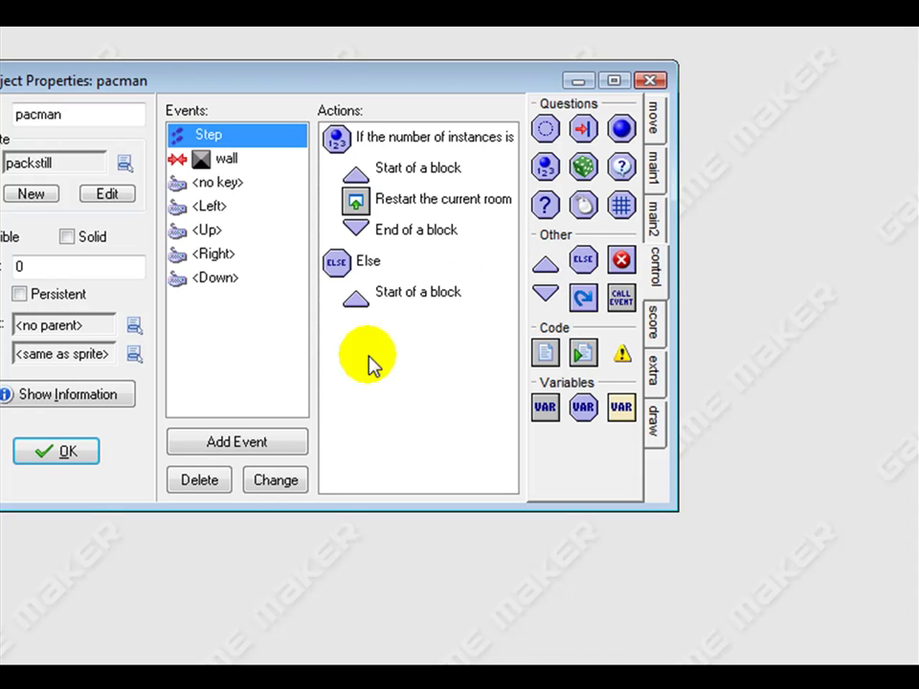
click(658, 228)
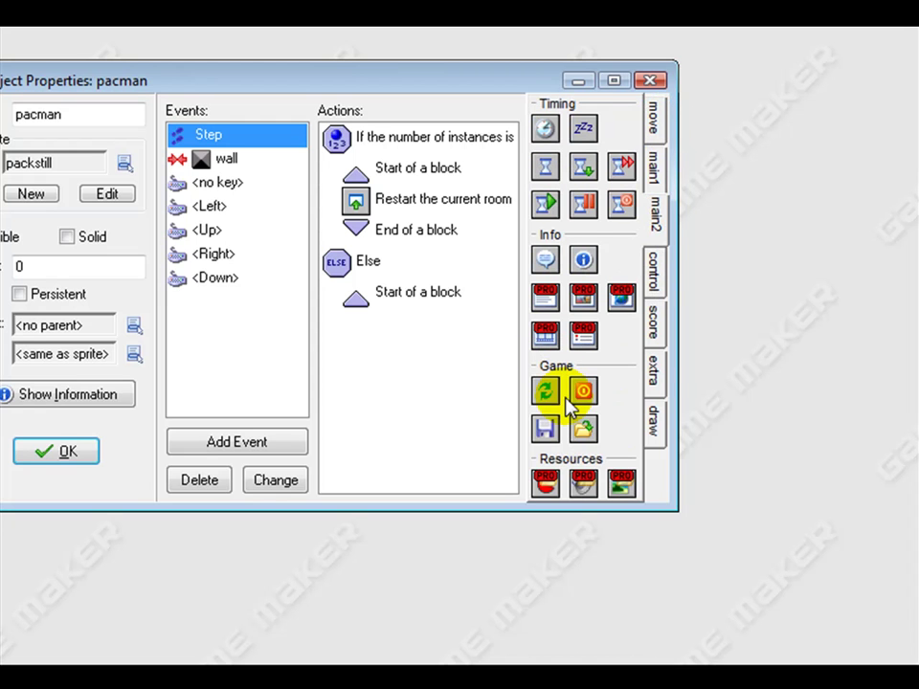
click(654, 164)
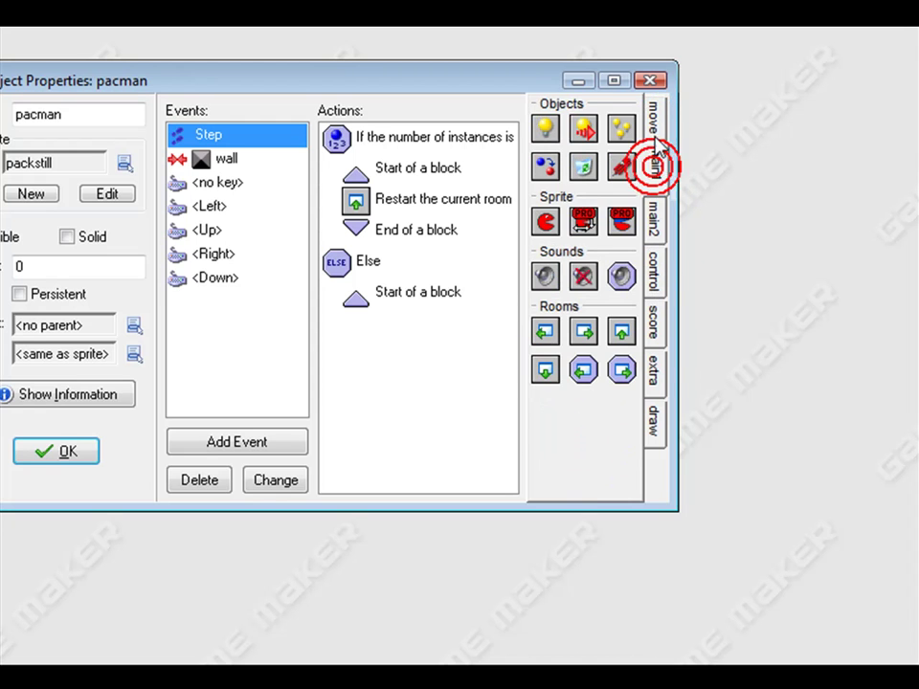
click(653, 129)
click(653, 162)
click(658, 220)
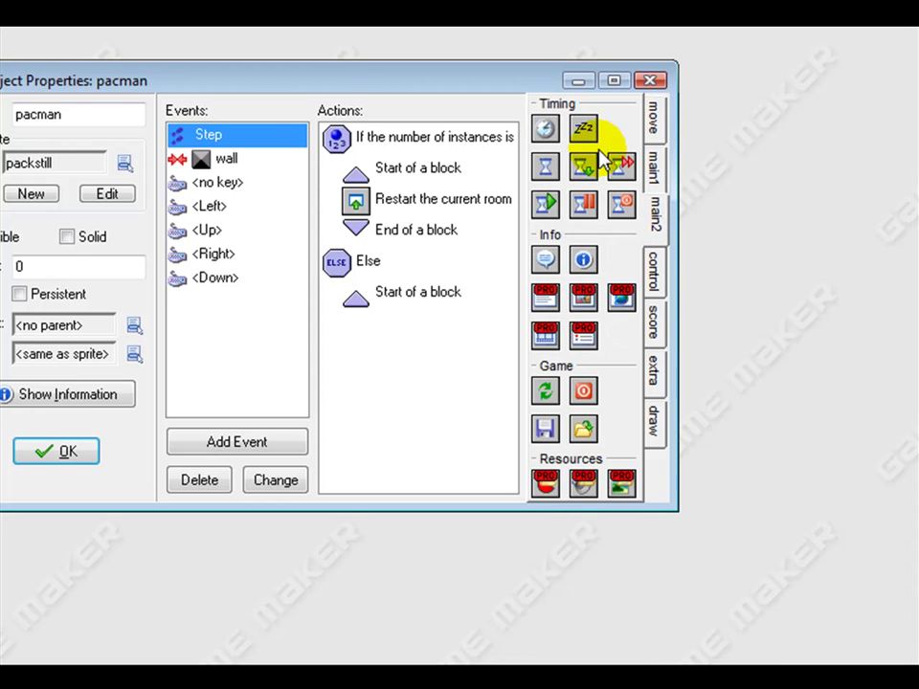
drag(583, 127, 396, 379)
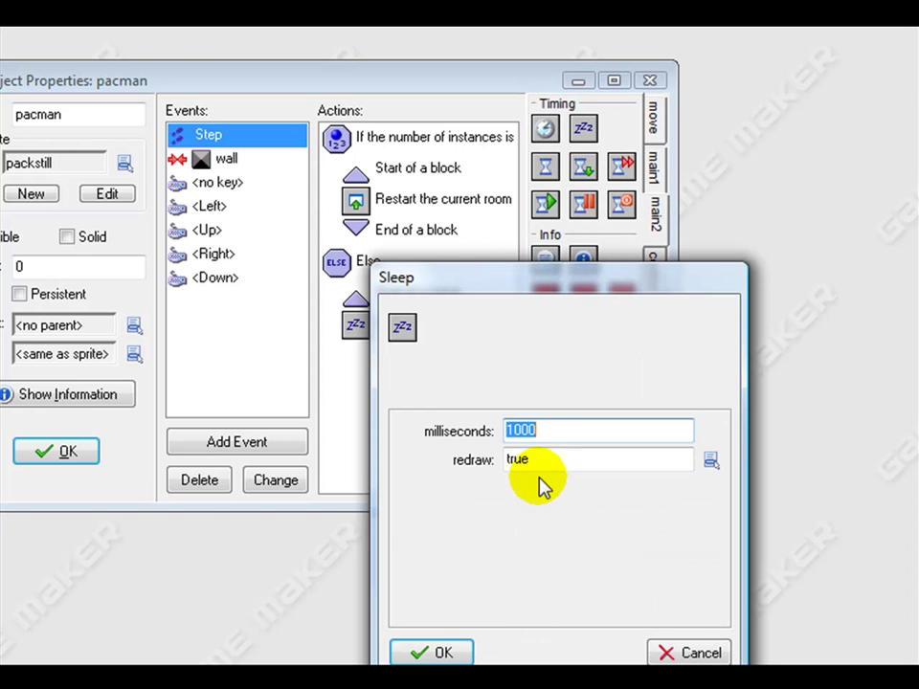
click(455, 652)
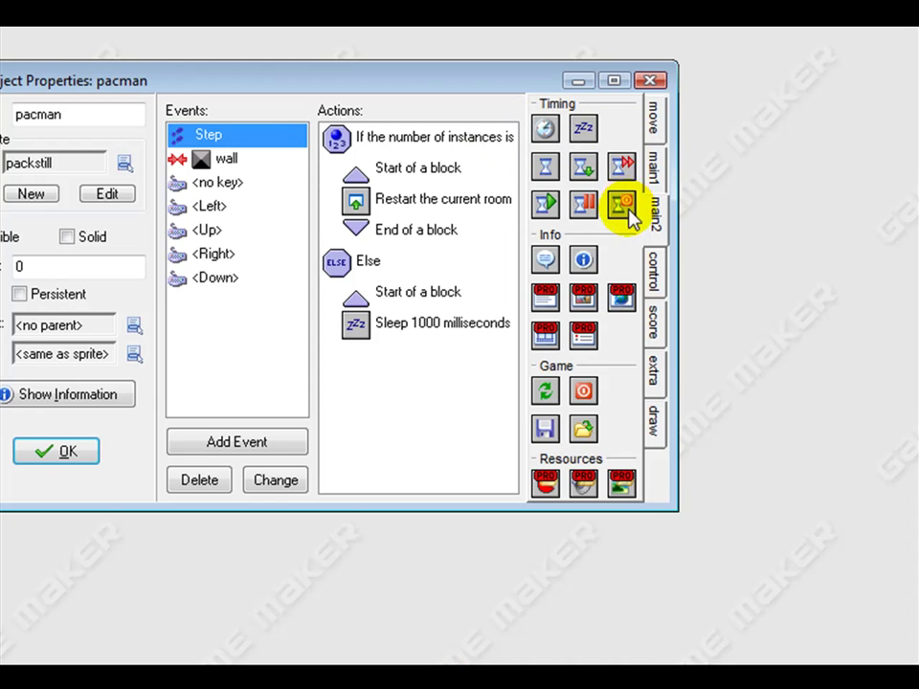
Add a Show Highscore table action after the sleep and confirm it
click(654, 268)
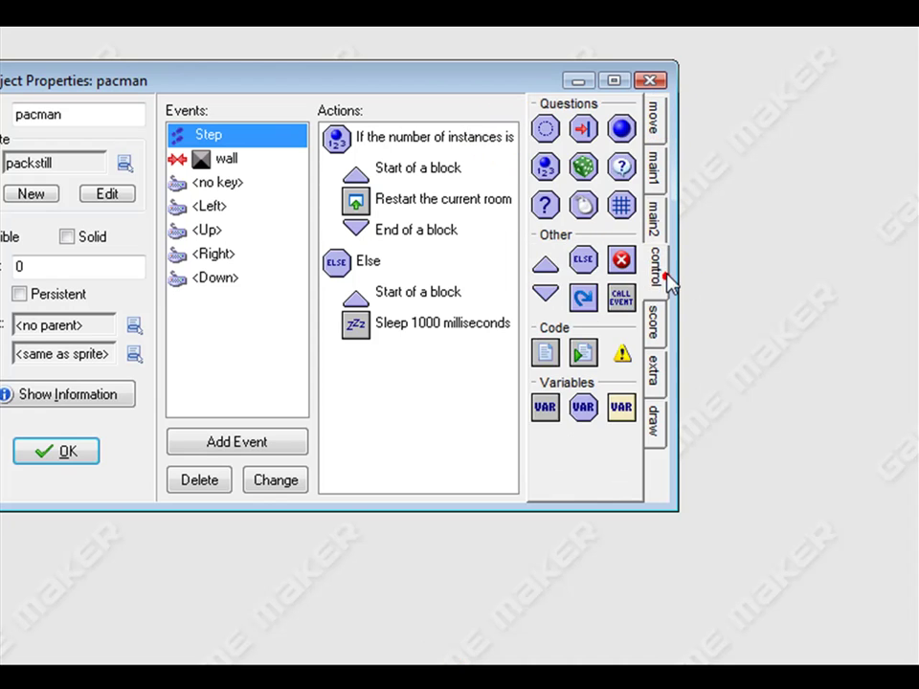
click(658, 335)
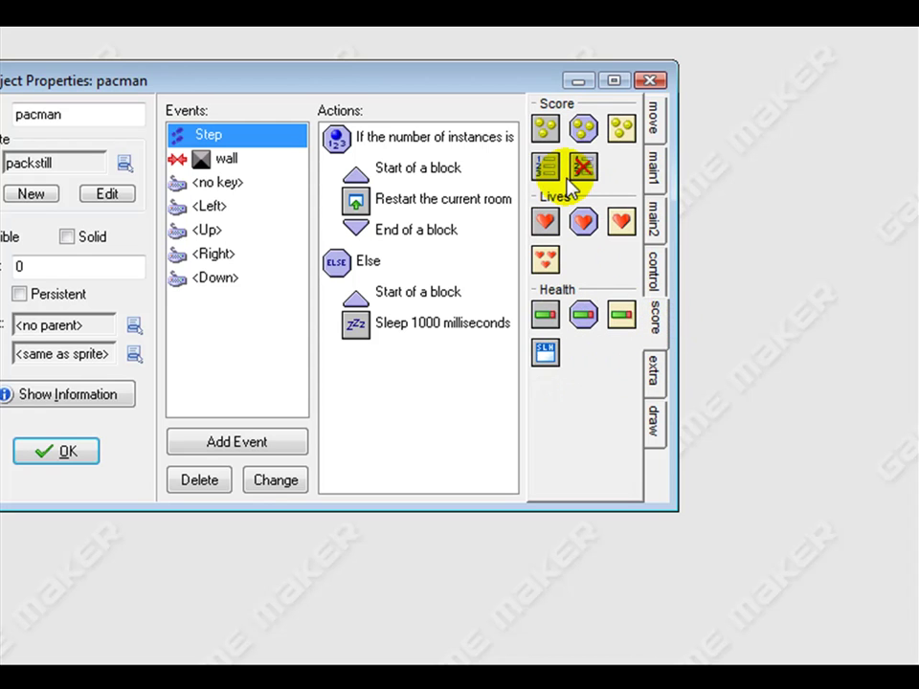
drag(550, 175, 388, 383)
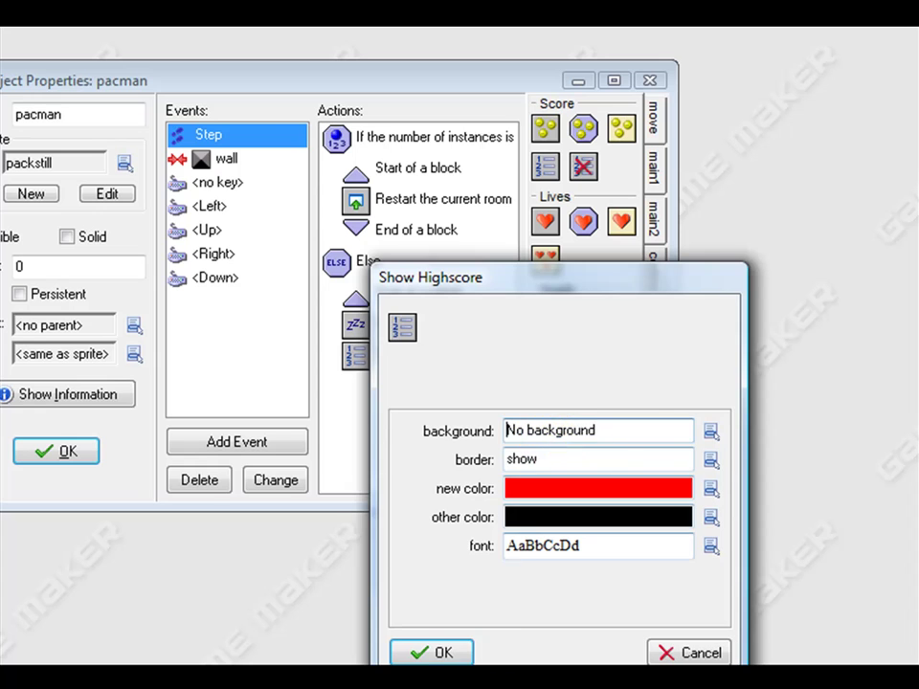
click(438, 651)
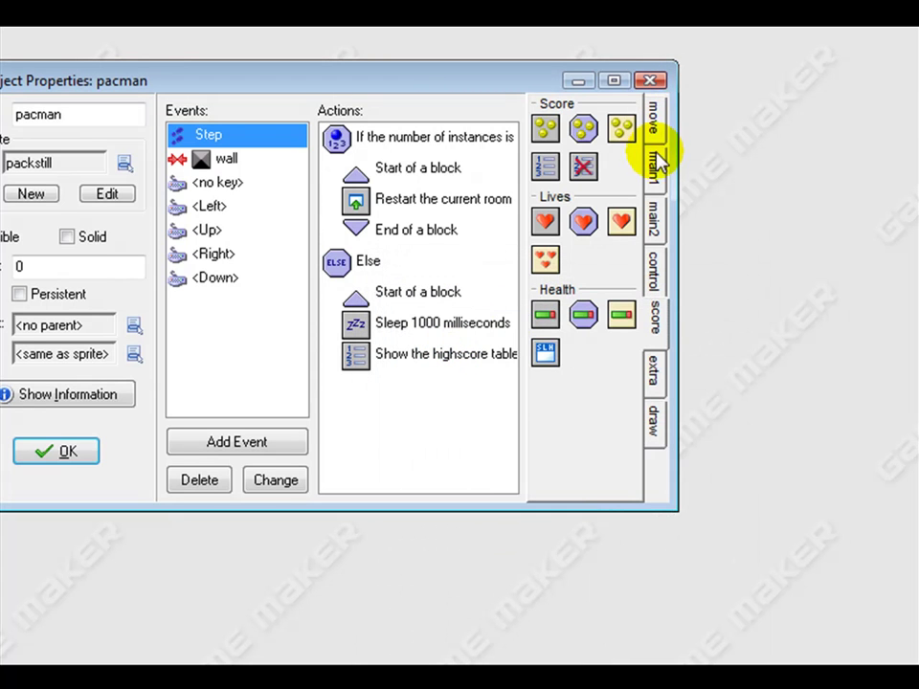
Add Restart Room with no transition, then close the else block with End of a block
click(653, 163)
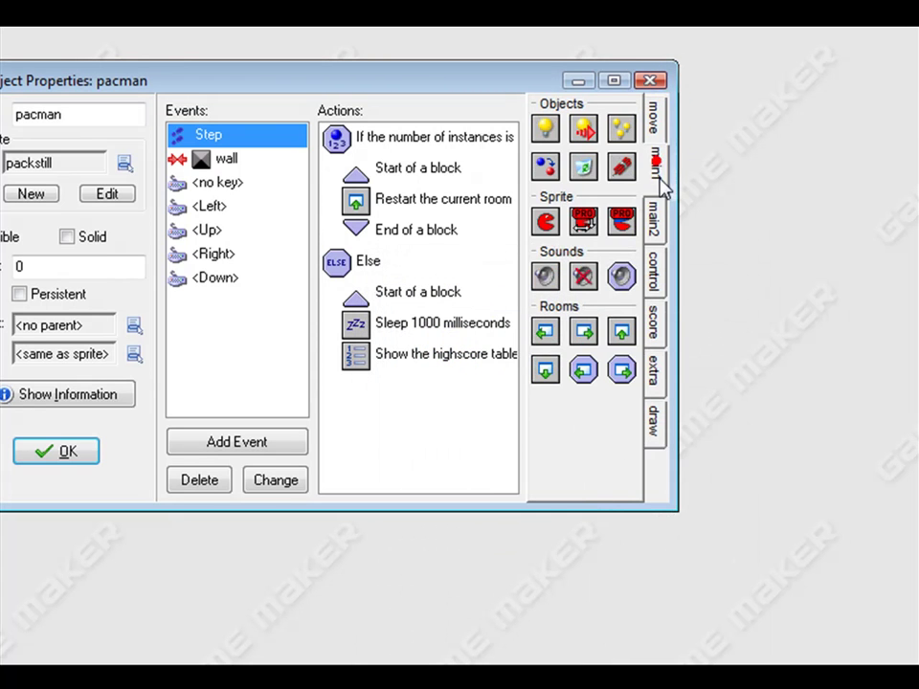
drag(617, 340, 431, 389)
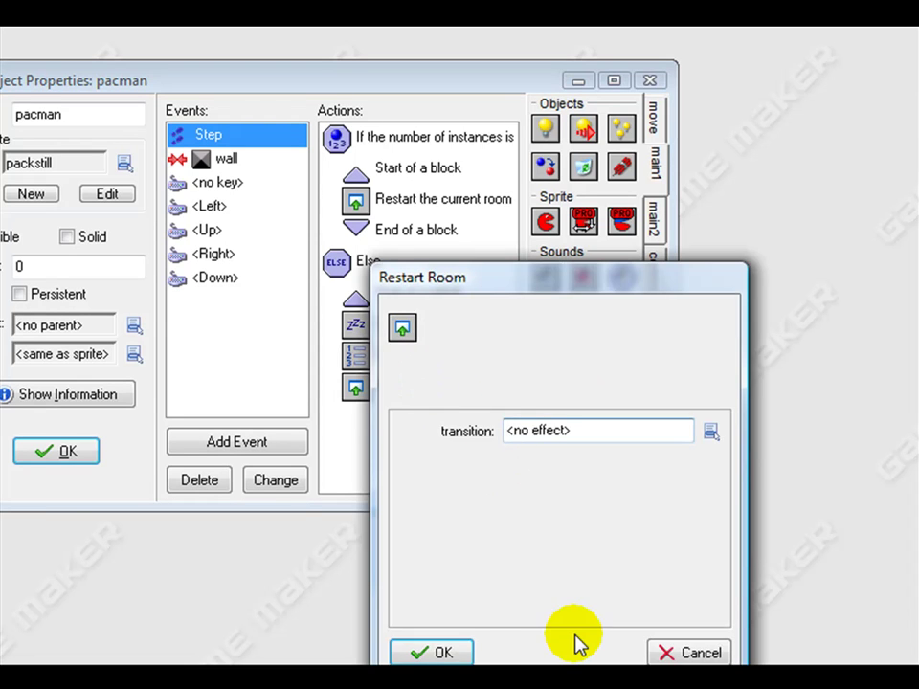
click(451, 653)
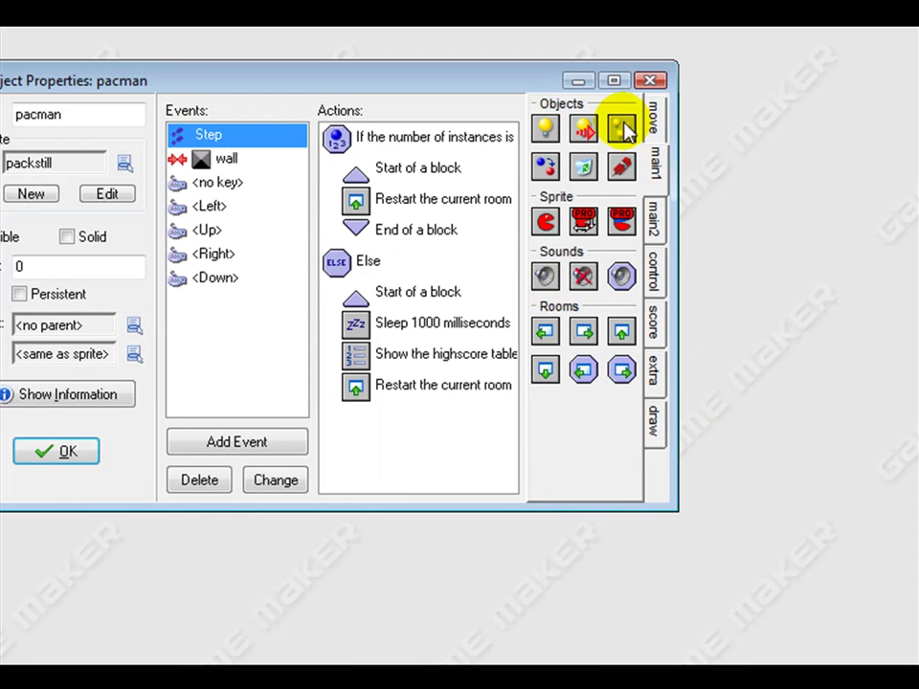
click(658, 120)
click(656, 278)
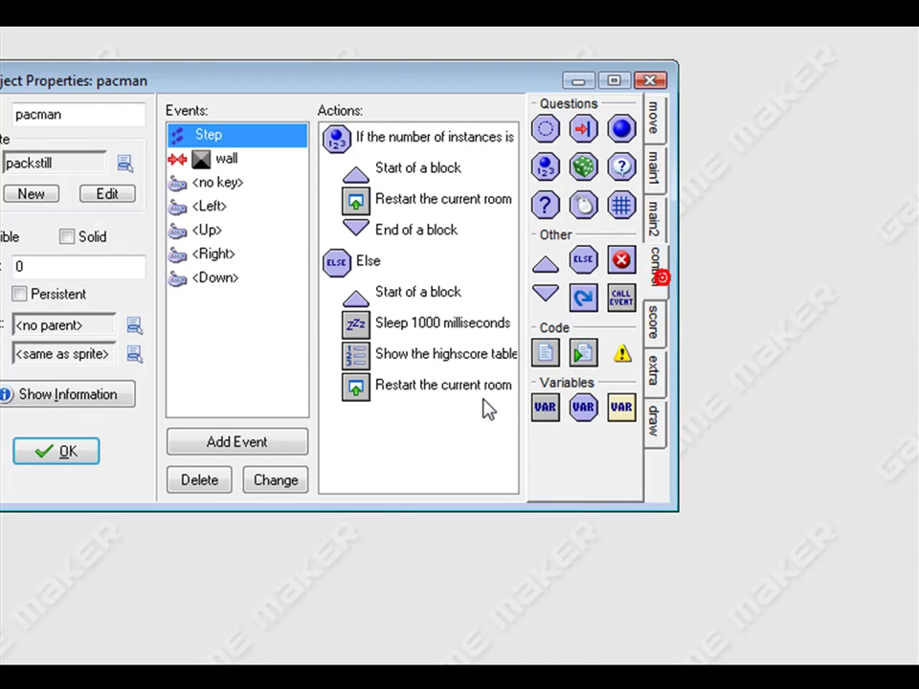
drag(543, 287, 395, 471)
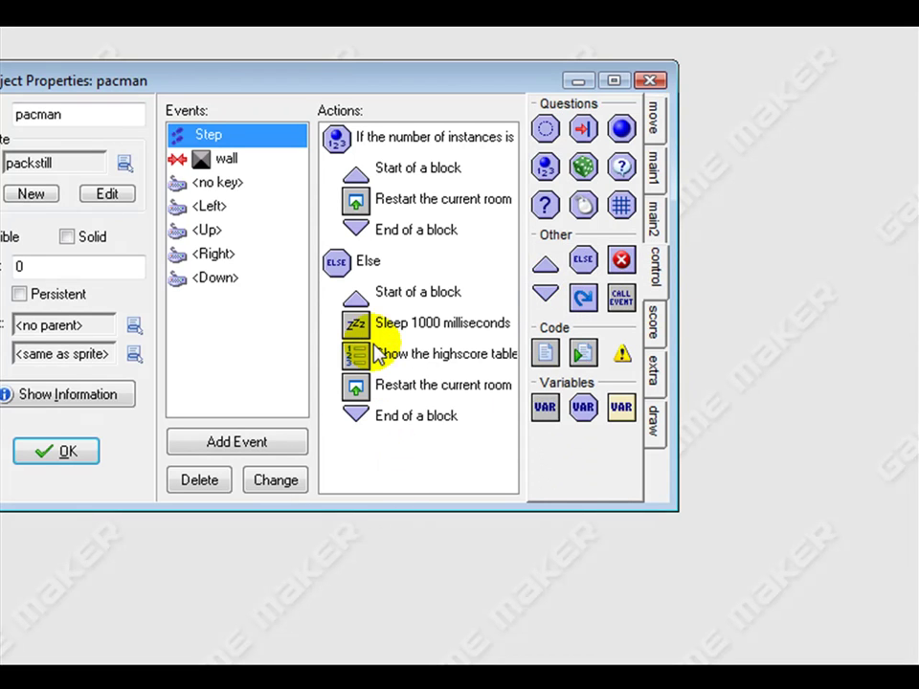
Review the Else, Sleep, highscore and Restart Room actions in the list
click(371, 262)
click(373, 322)
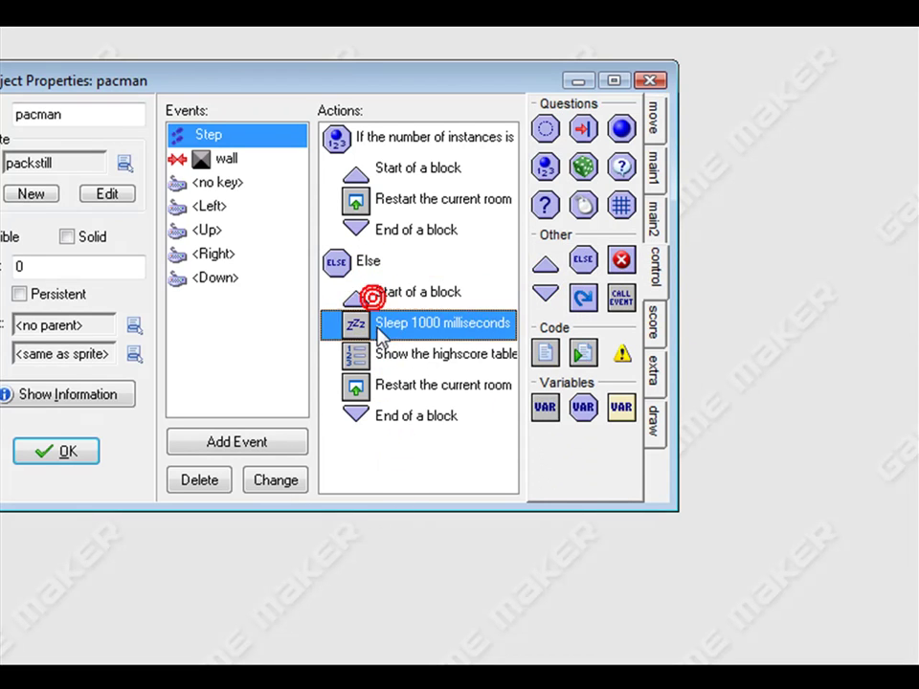
click(378, 356)
click(384, 387)
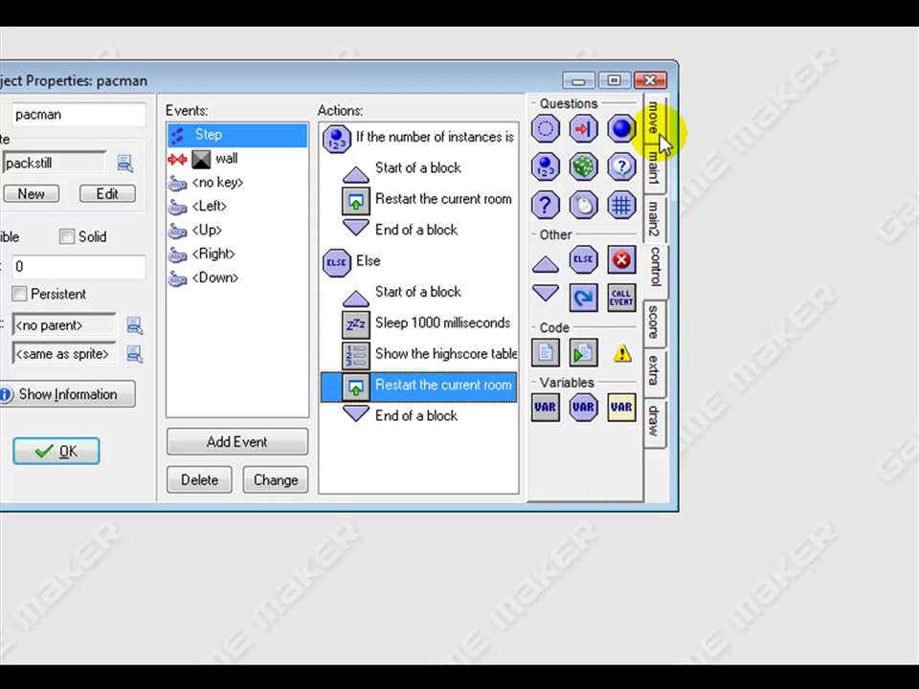
Insert an 'If next room exists' check just above Sleep 1000 milliseconds
click(656, 164)
click(659, 250)
click(657, 225)
click(654, 287)
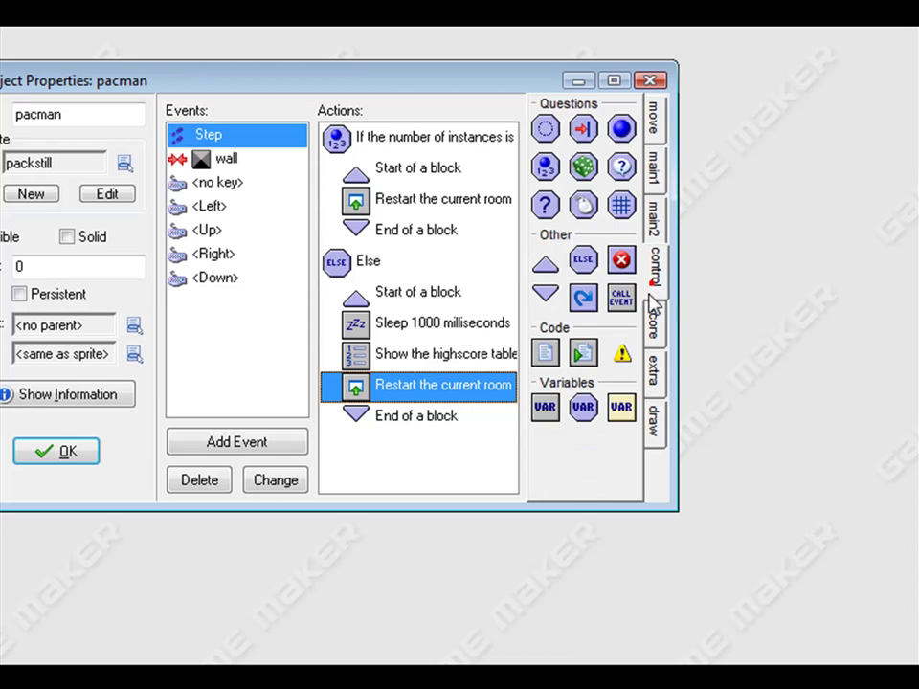
click(663, 164)
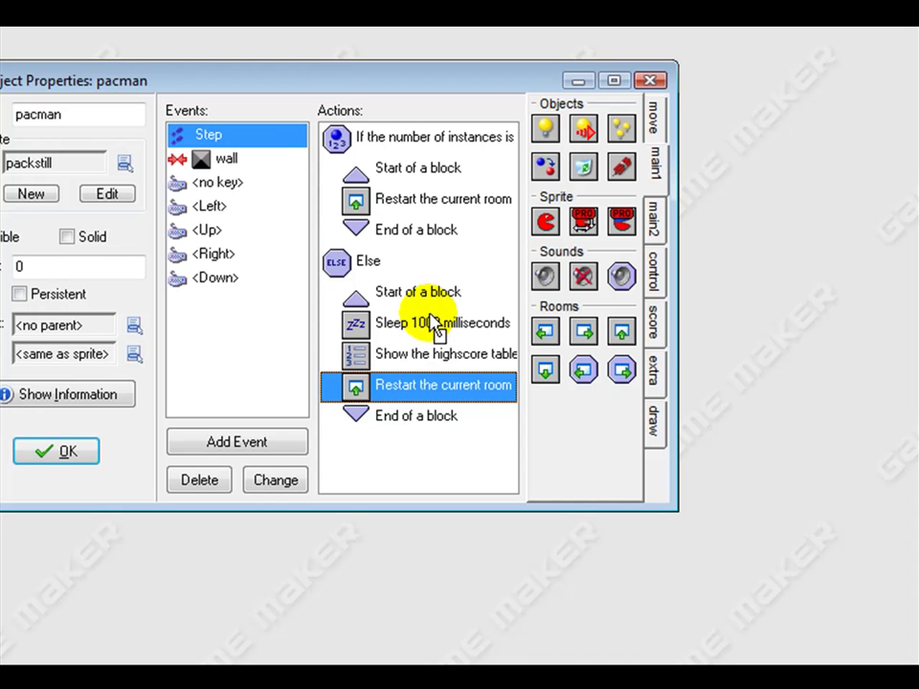
drag(436, 326, 435, 328)
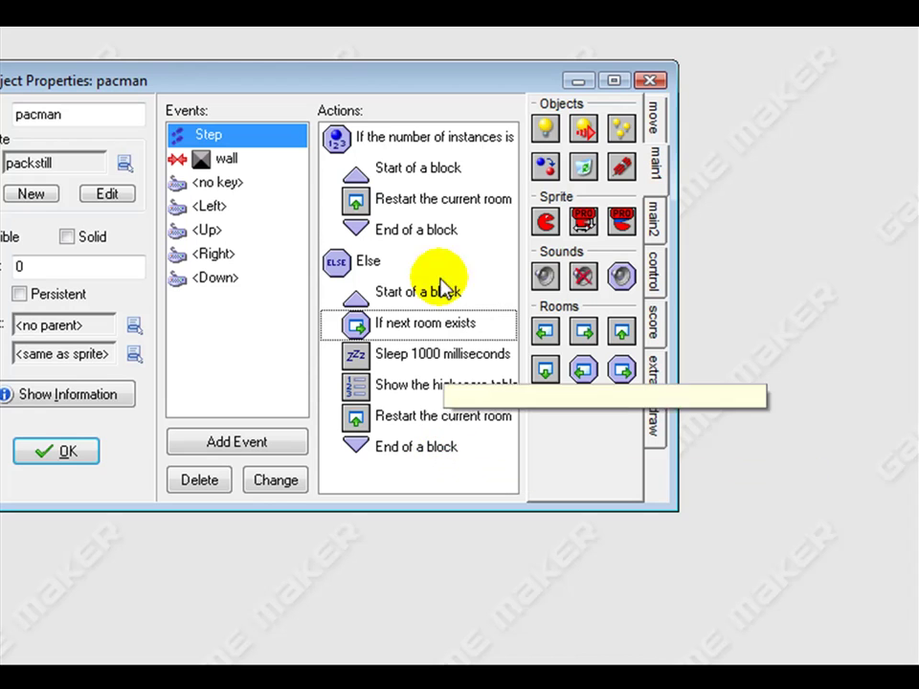
click(48, 452)
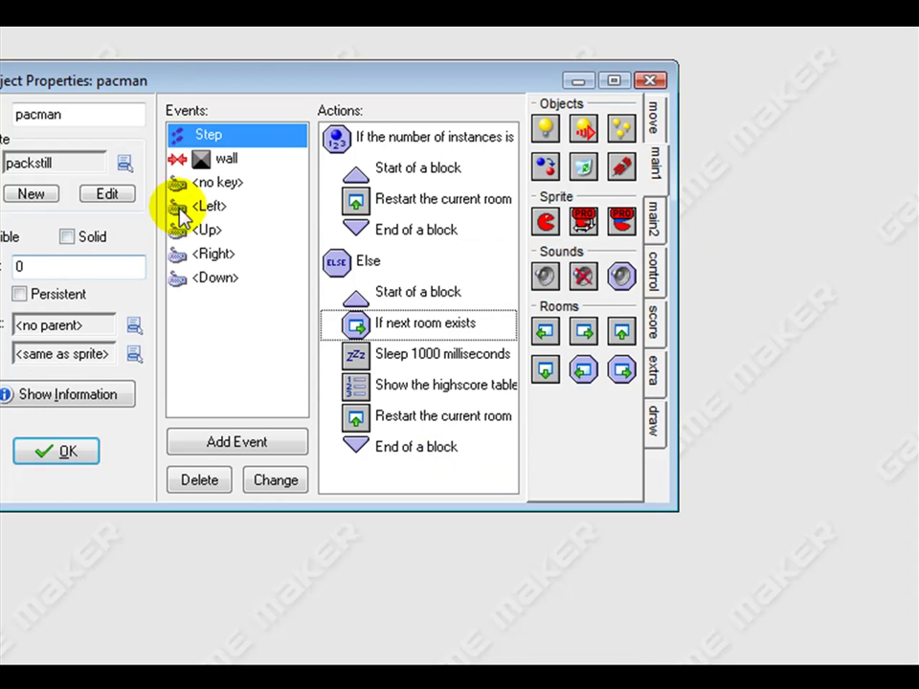
click(196, 182)
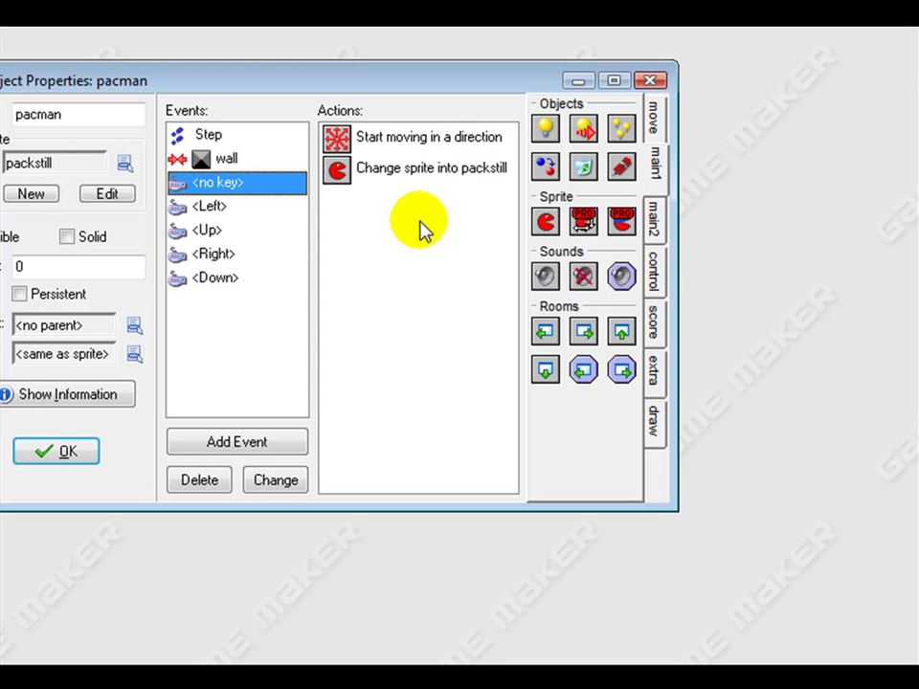
click(215, 137)
click(230, 159)
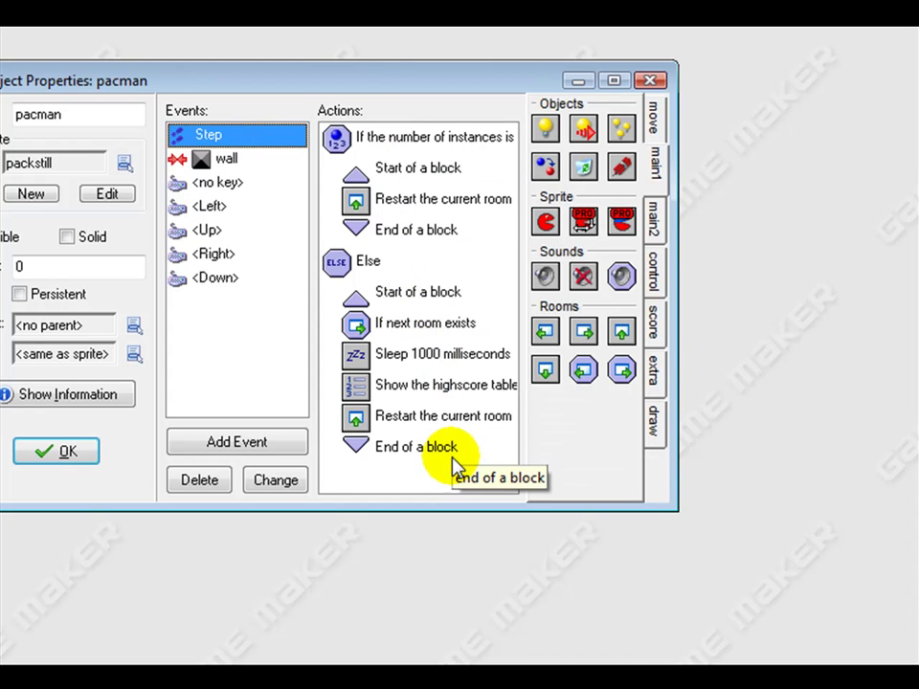
click(377, 266)
click(387, 296)
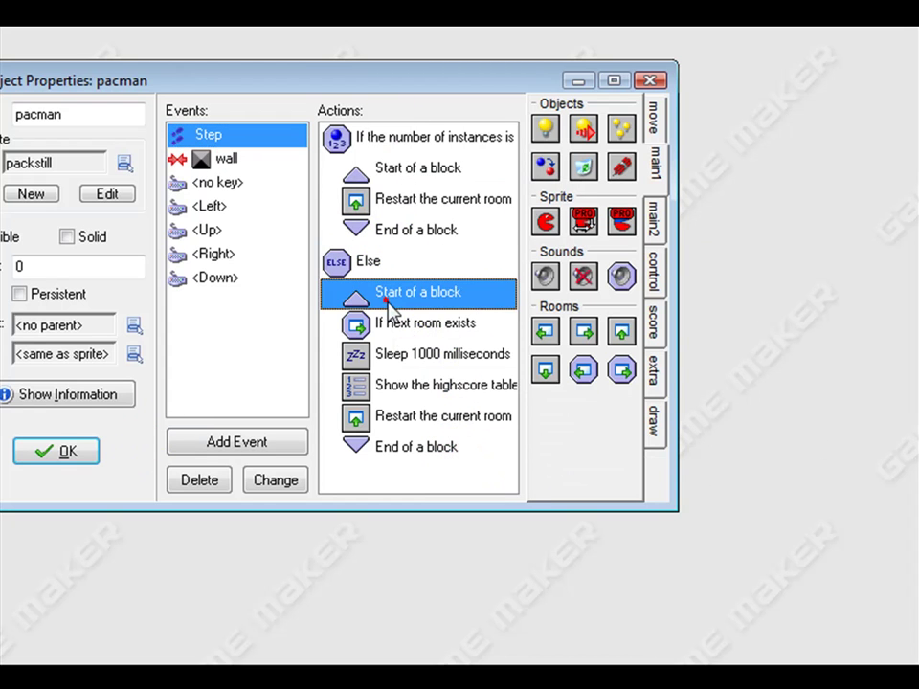
click(381, 268)
click(398, 302)
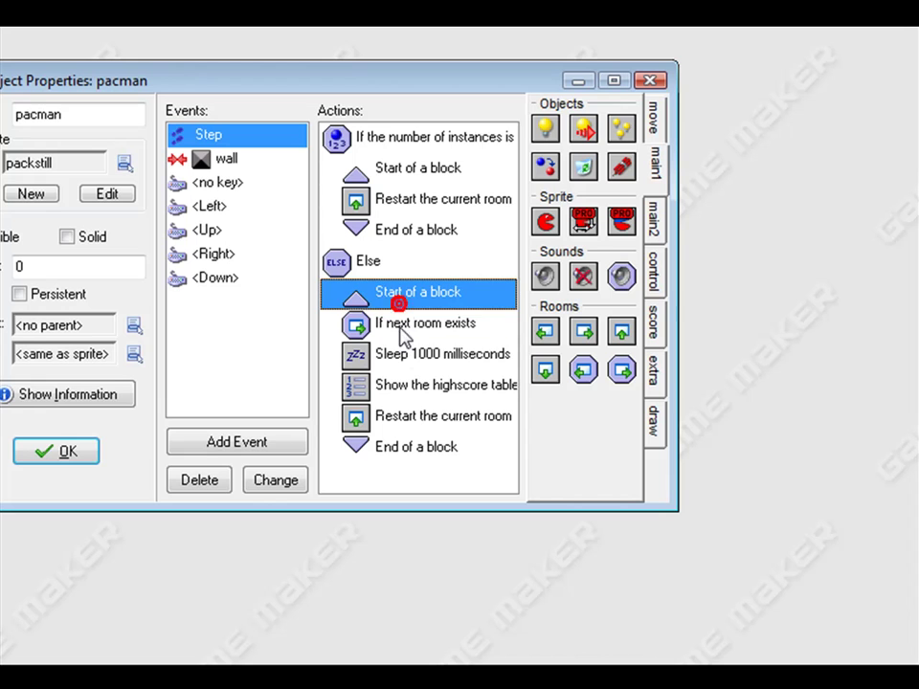
click(399, 327)
click(413, 295)
click(429, 356)
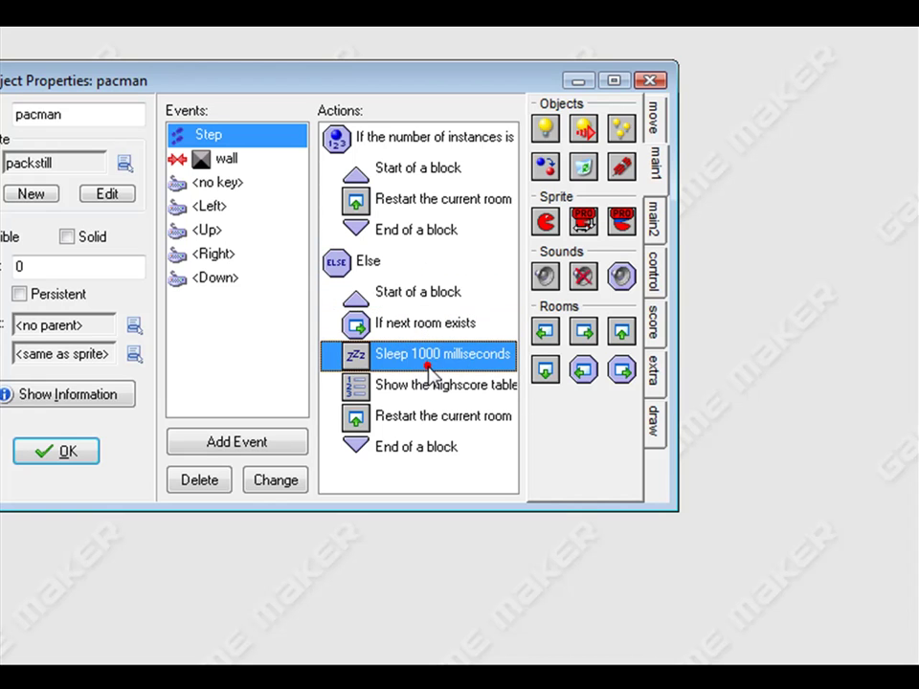
click(424, 417)
click(417, 442)
click(408, 199)
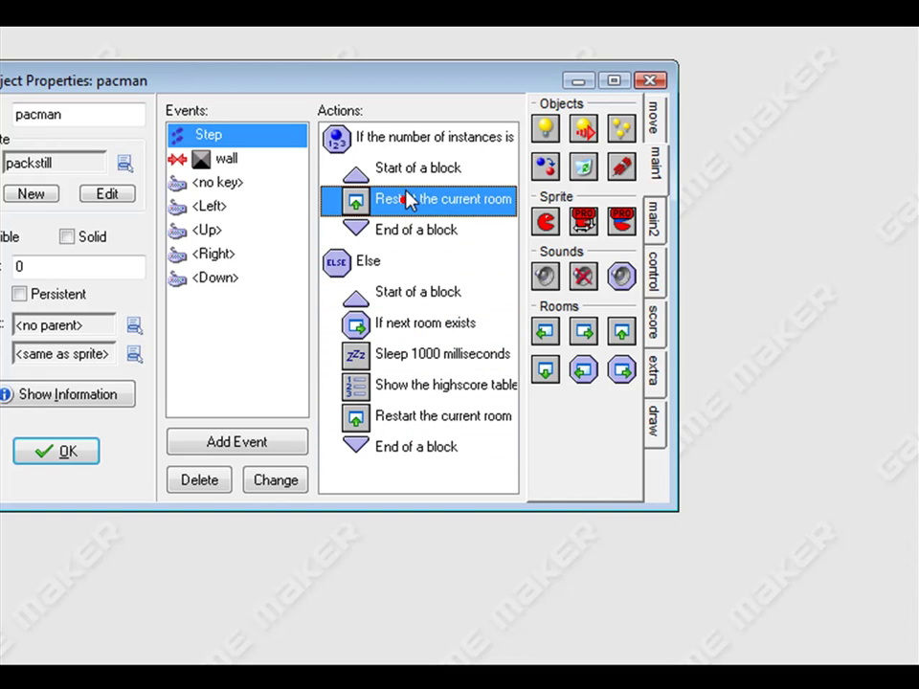
click(402, 170)
click(400, 145)
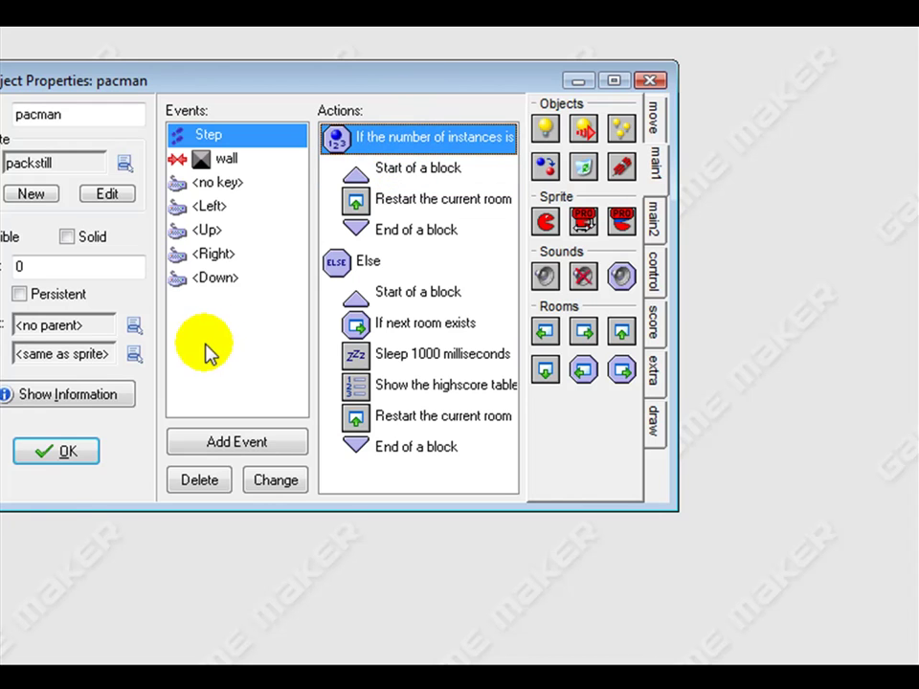
Close pacman's Object Properties with OK and save the game with Ctrl+S
click(43, 455)
key(ctrl+s)
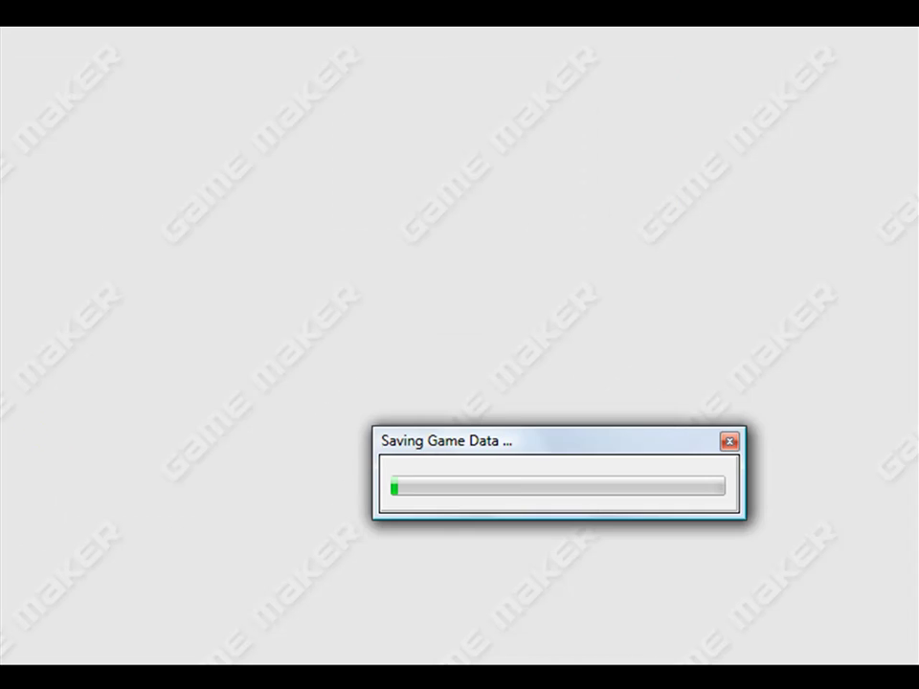